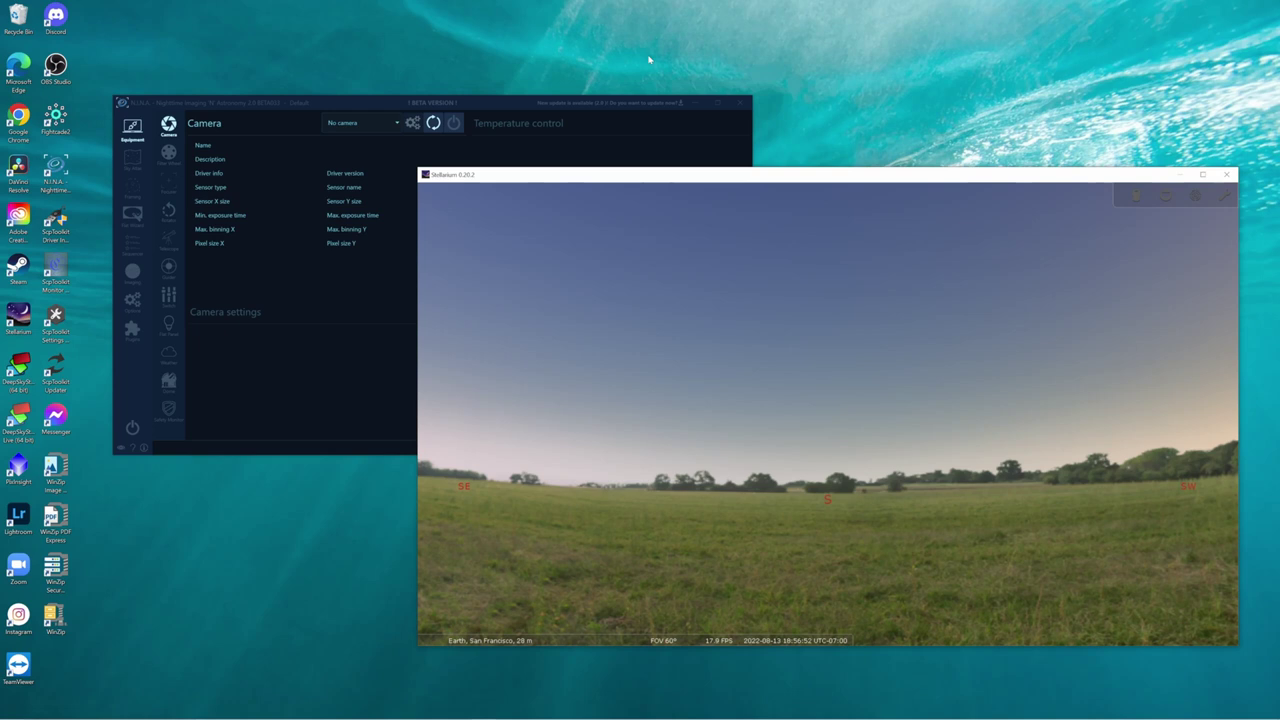
Switch to N.I.N.A. and open its equipment options with the planetarium connection settings.
click(484, 104)
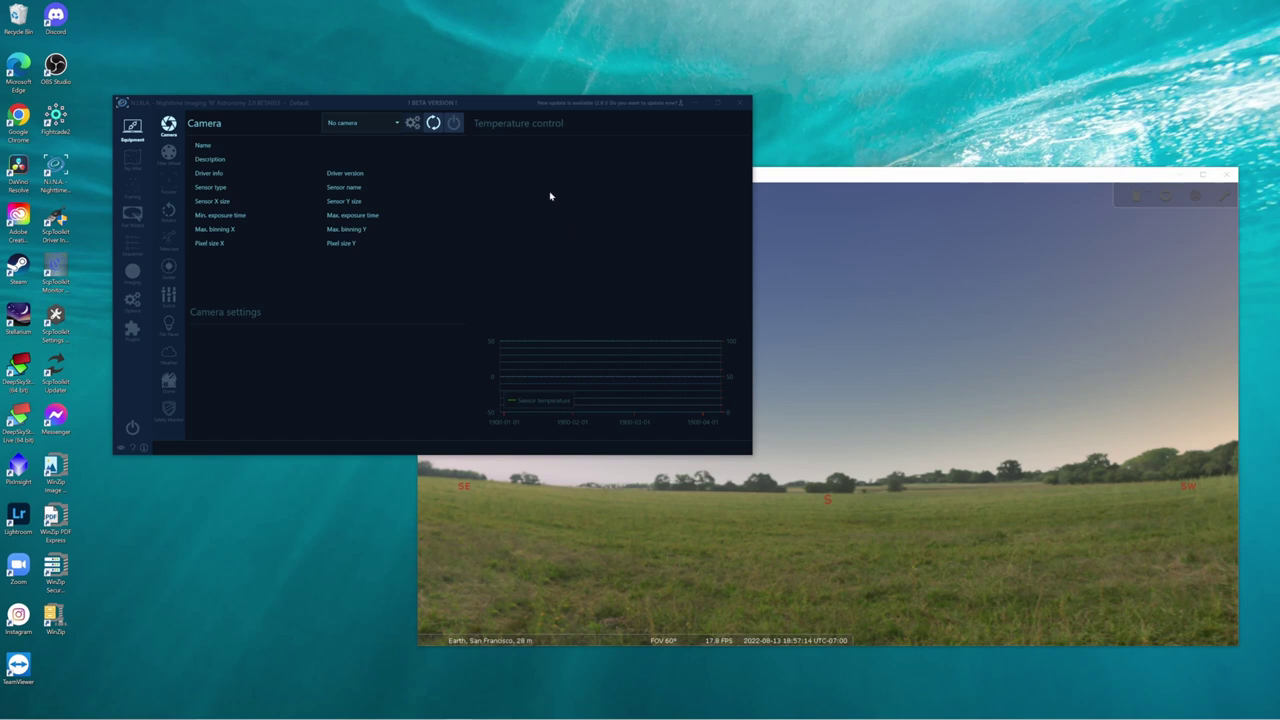
click(858, 180)
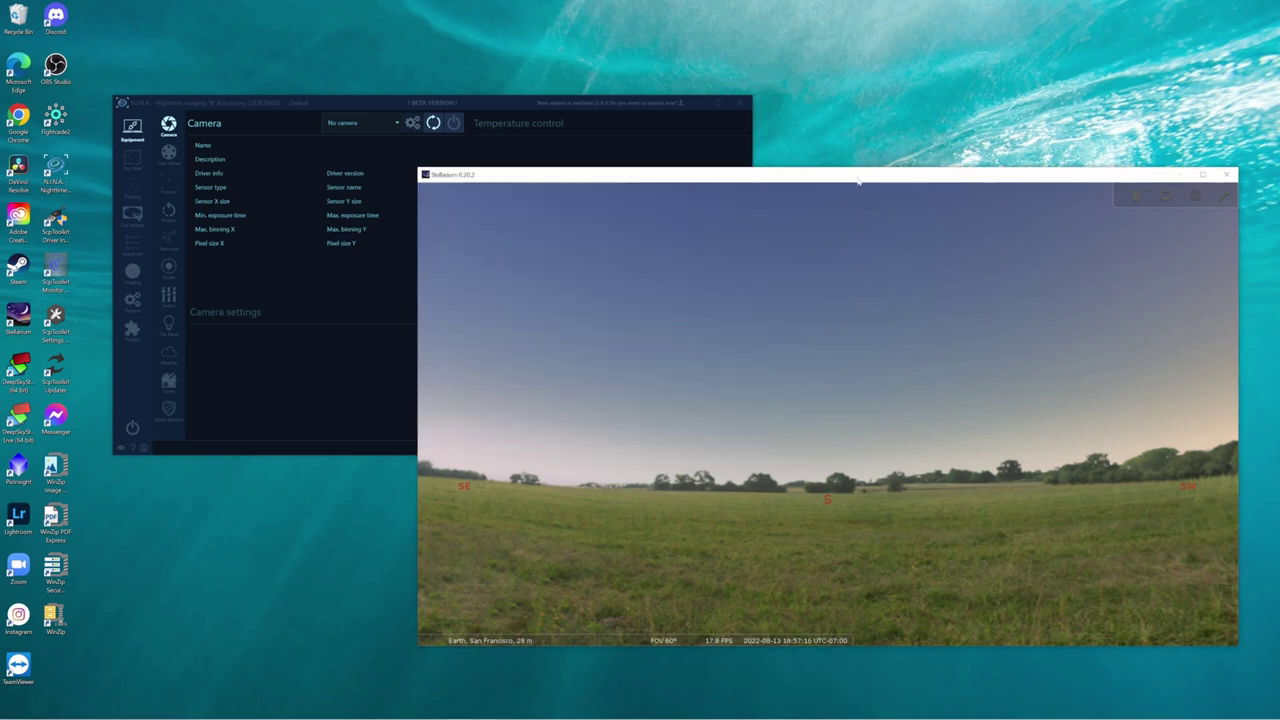
click(344, 313)
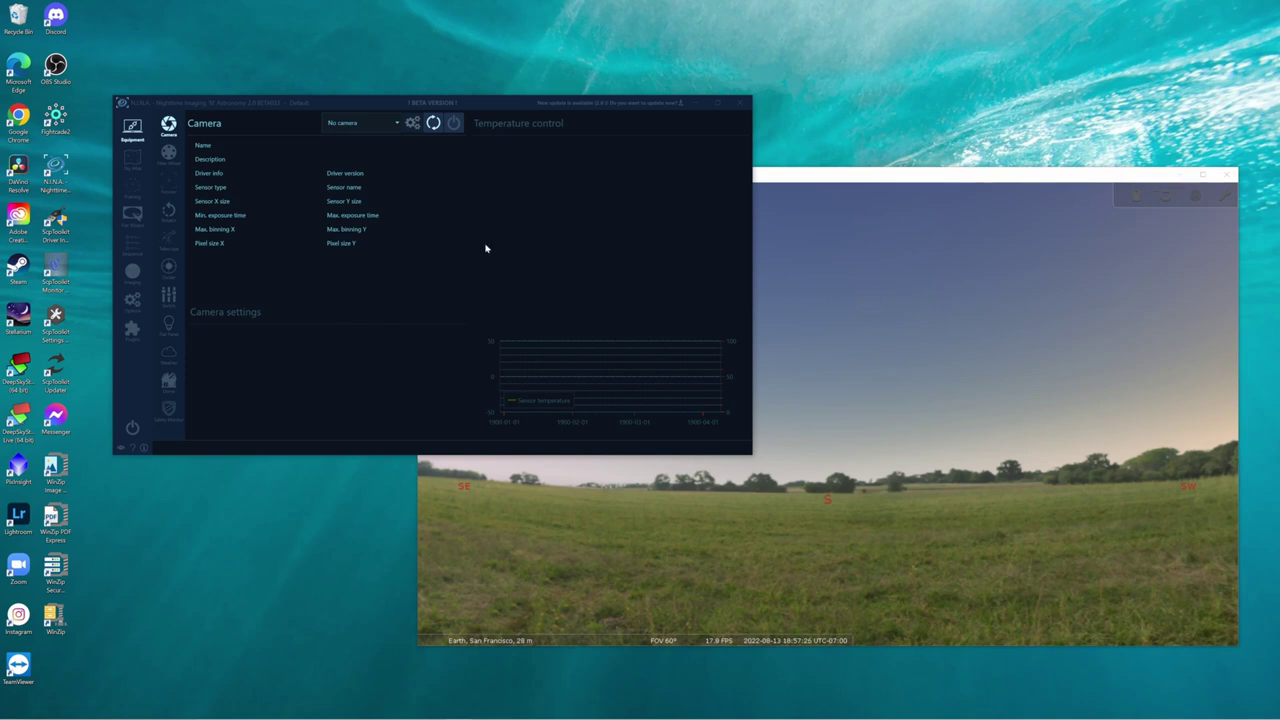
click(132, 302)
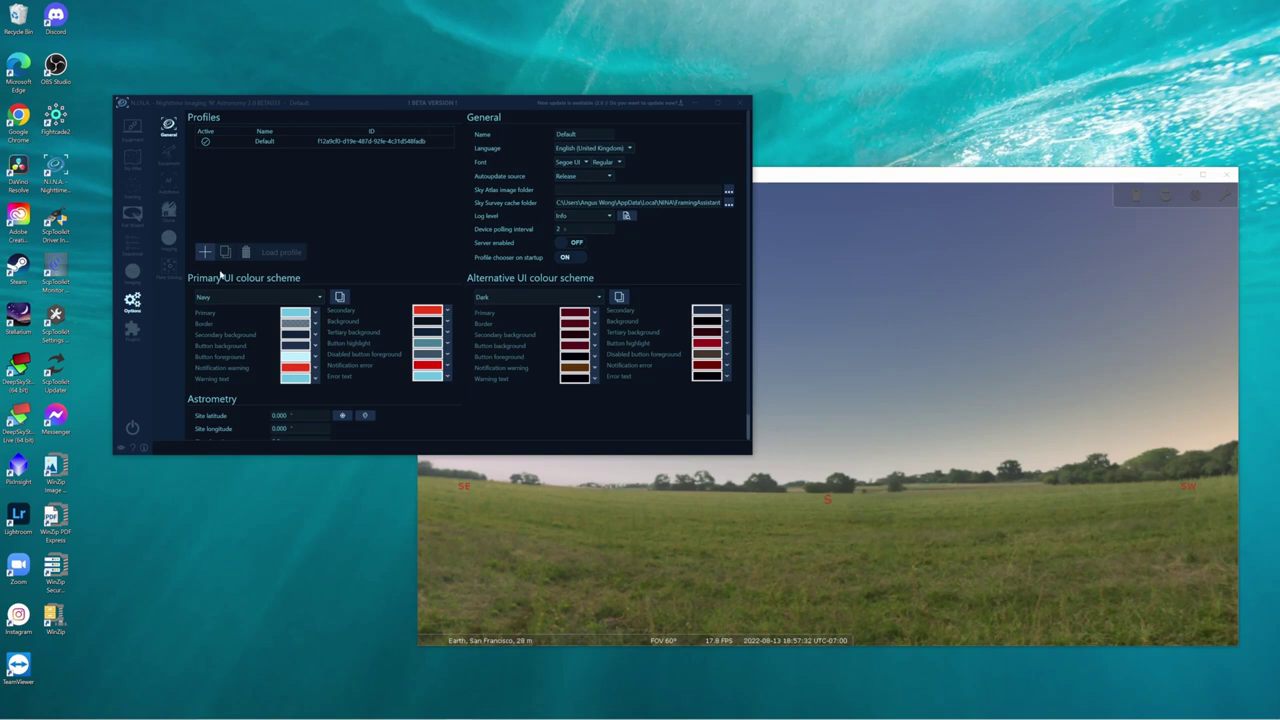
click(170, 155)
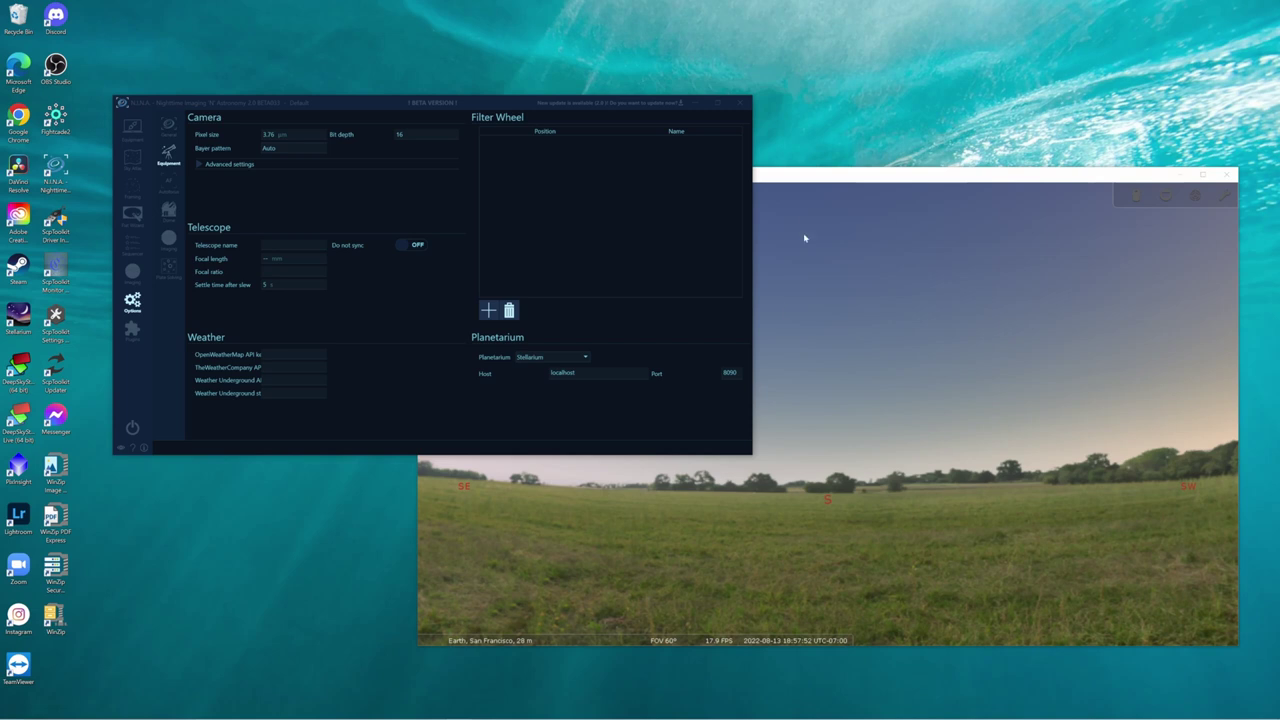
Switch to Stellarium and bring up the list of plugins in its configuration window.
click(816, 178)
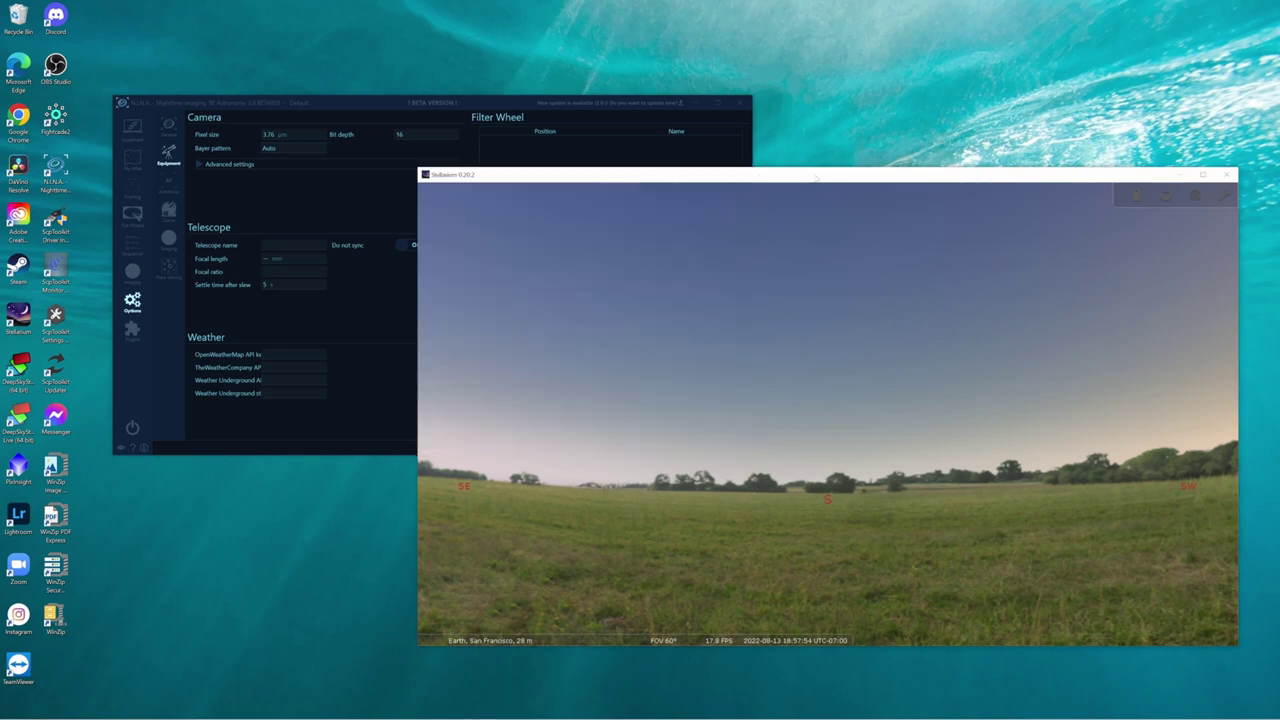
mouse_move(436, 500)
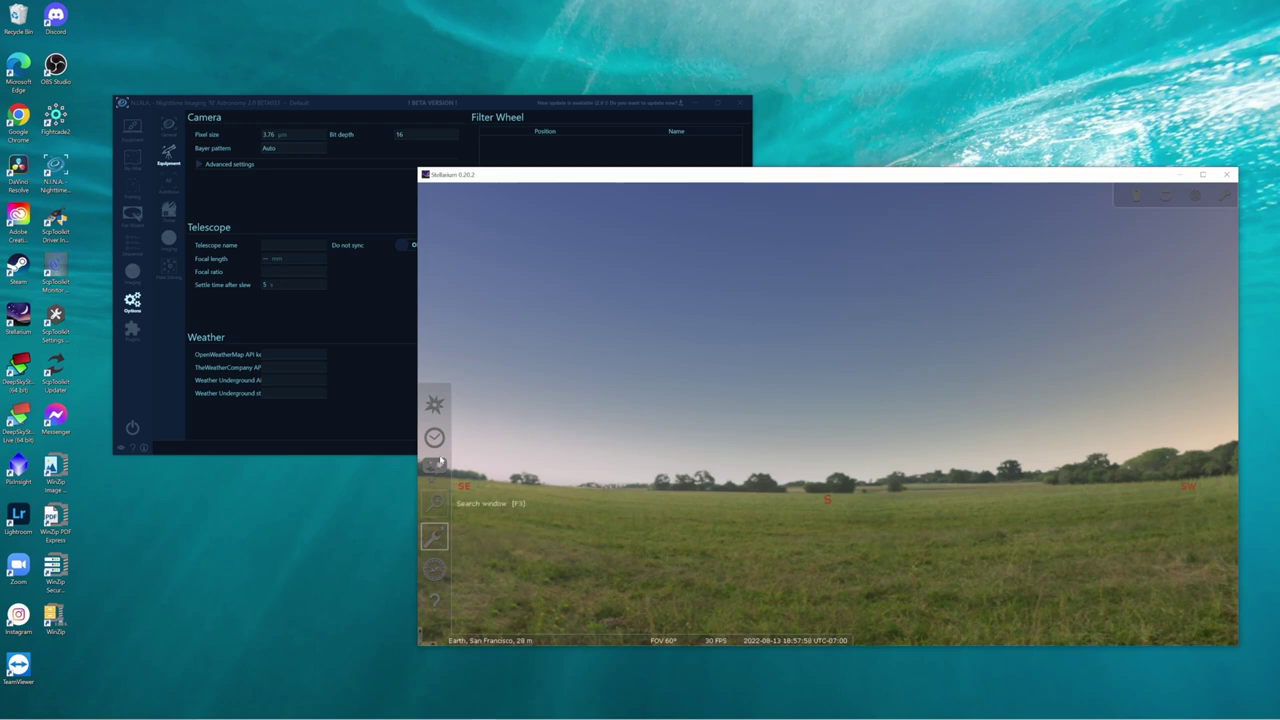
click(433, 538)
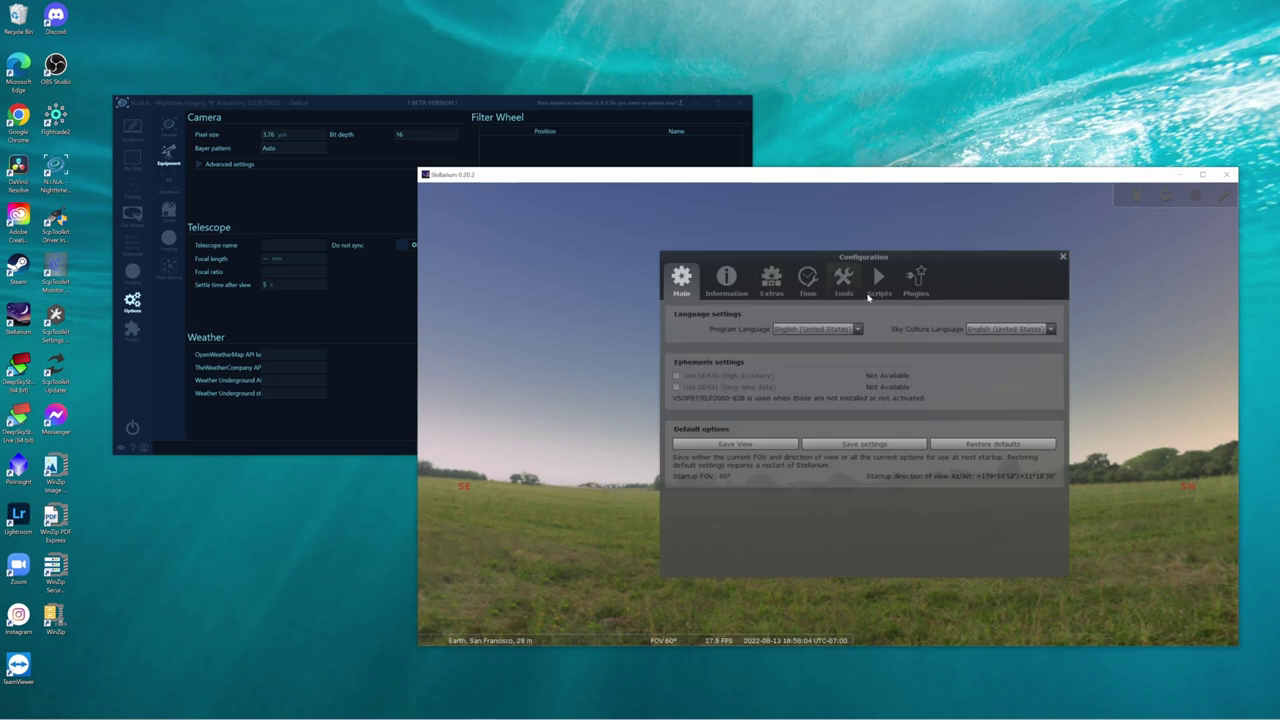
click(916, 287)
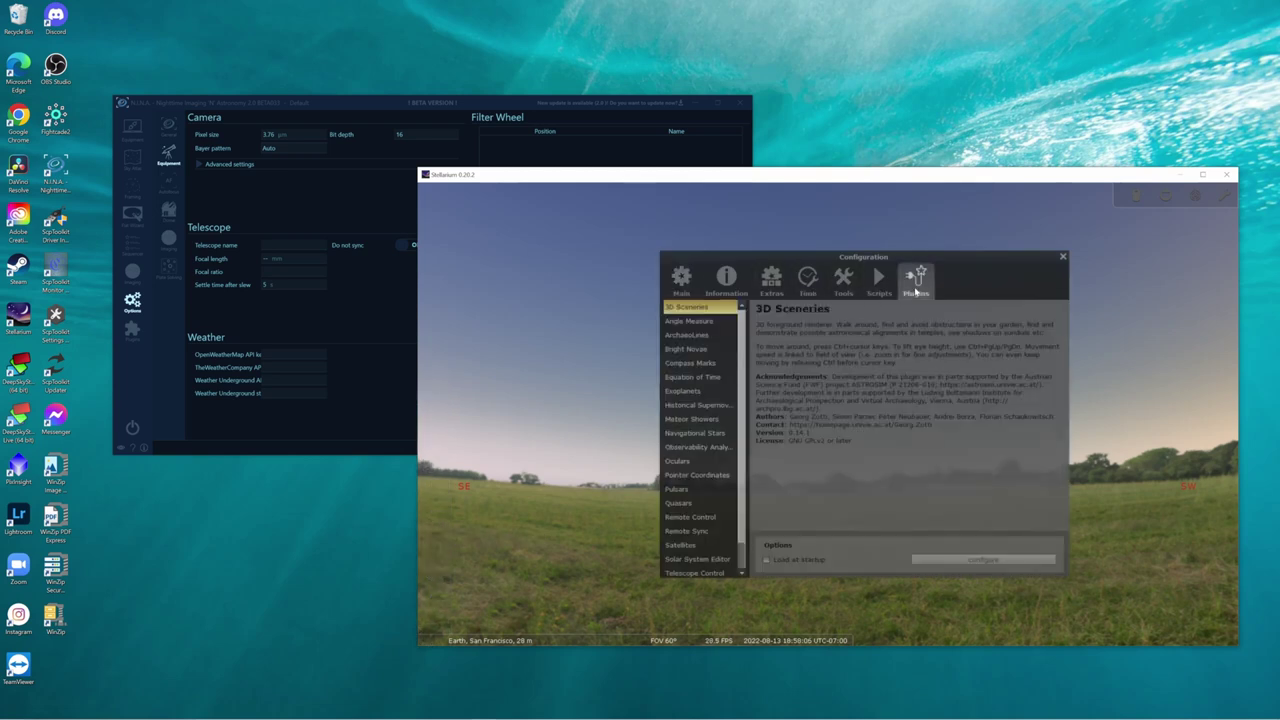
scroll(709, 449, down, 1)
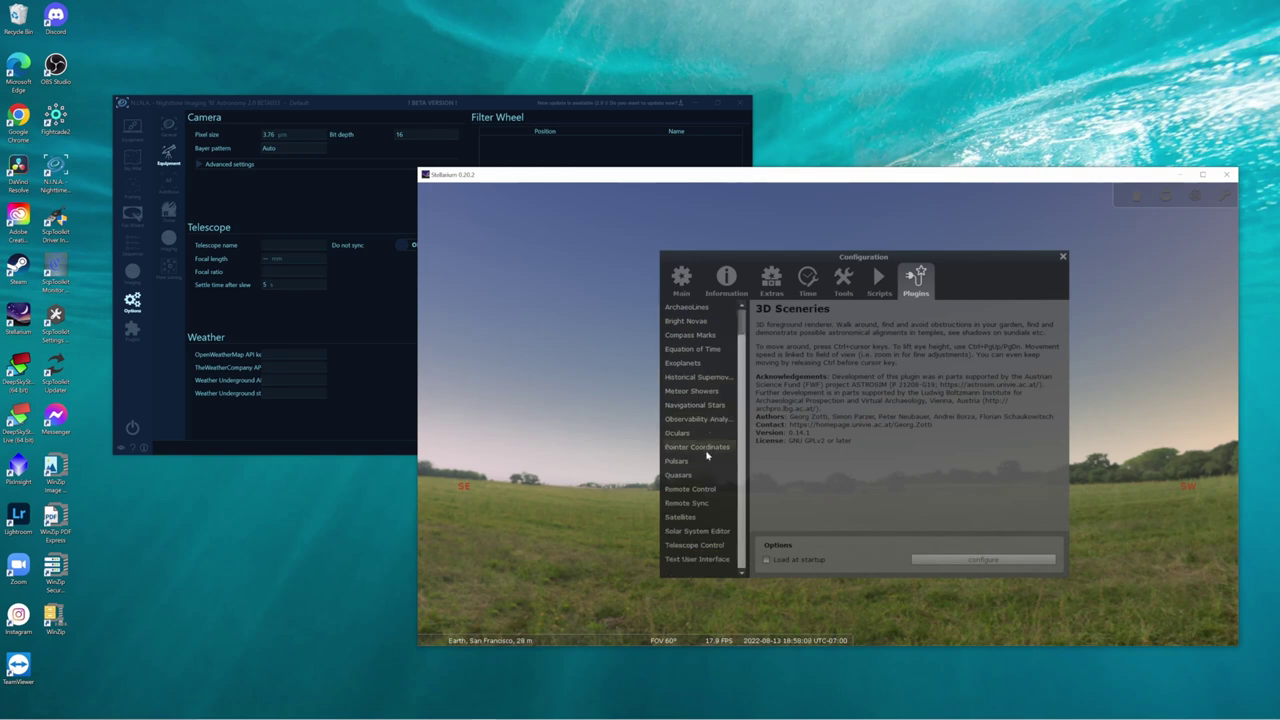
click(700, 505)
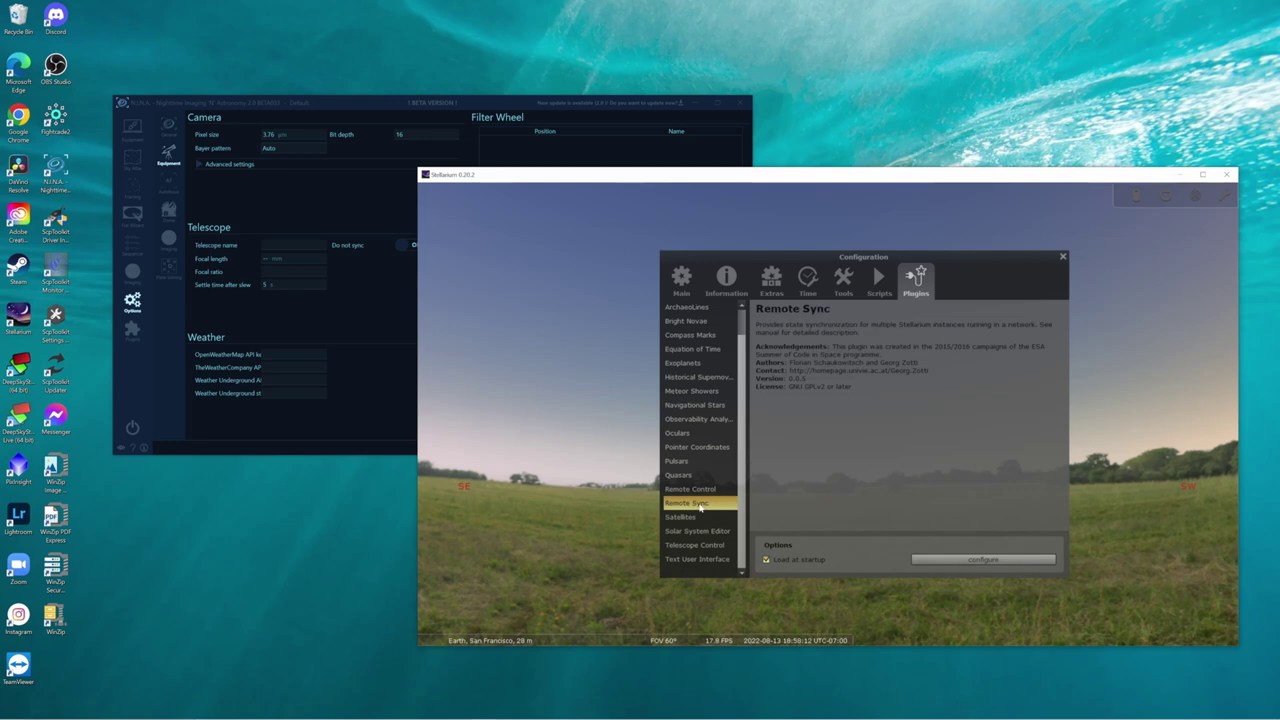
click(997, 560)
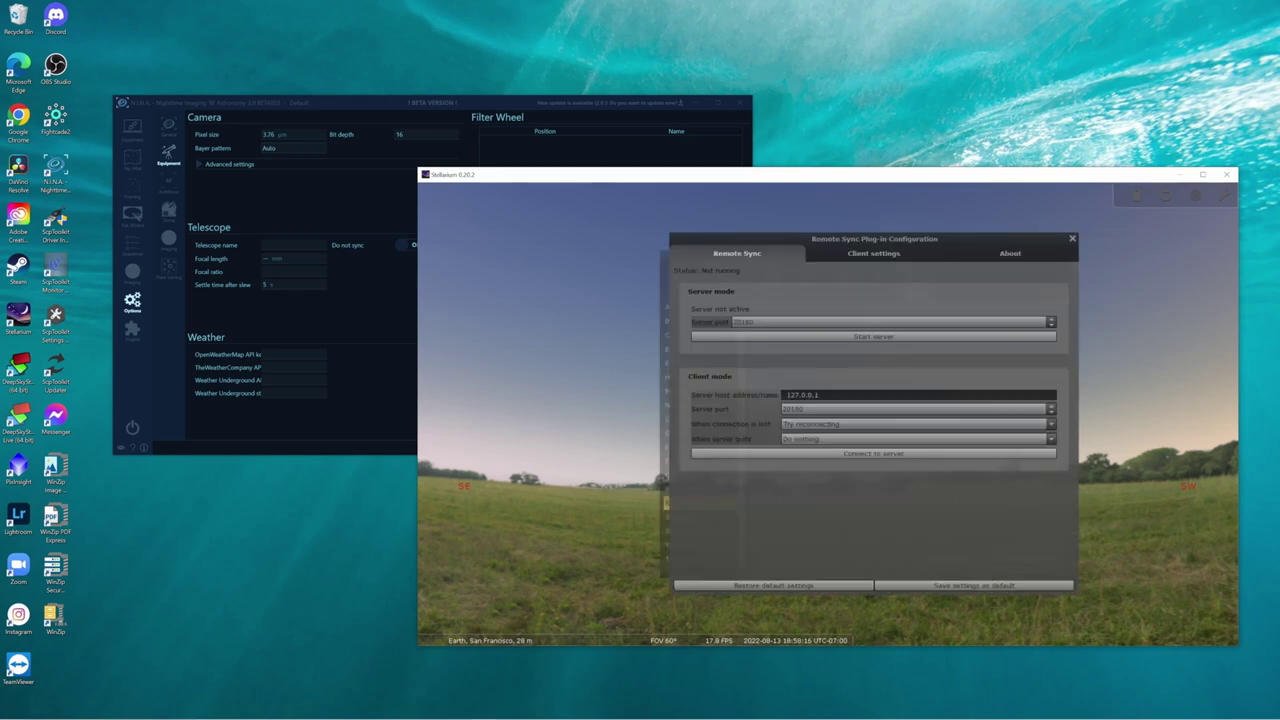
click(879, 254)
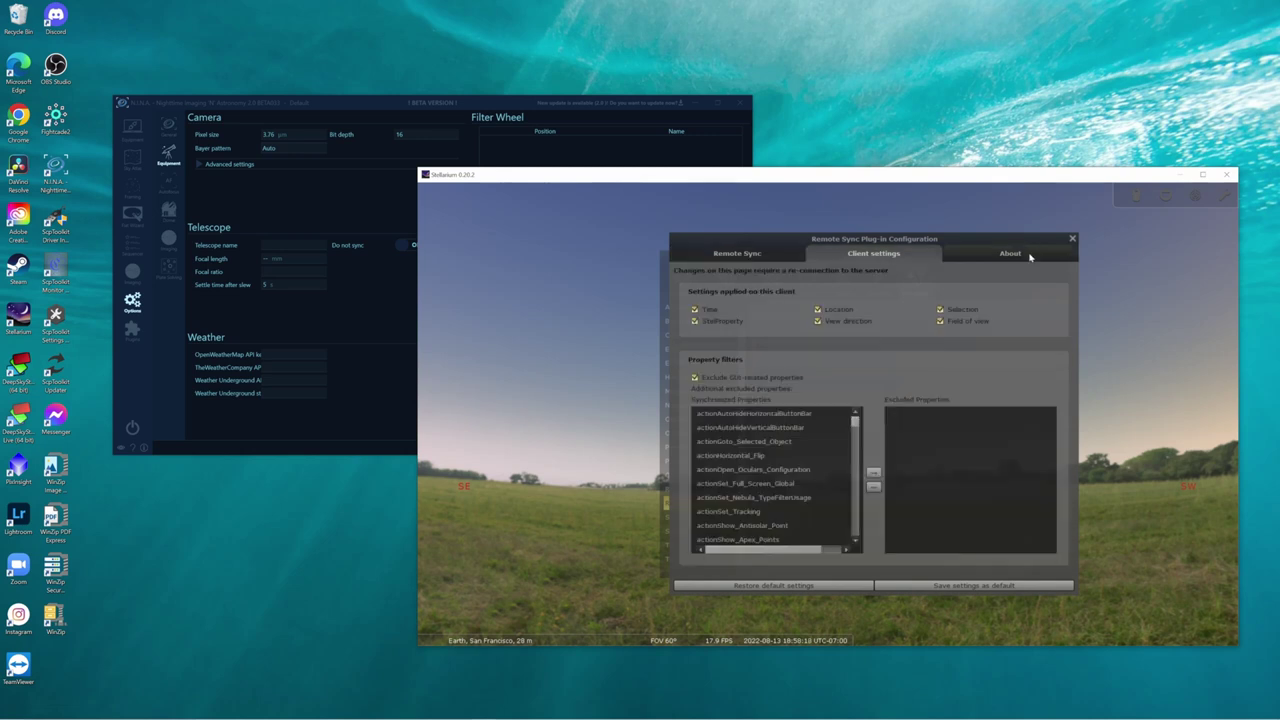
click(1030, 257)
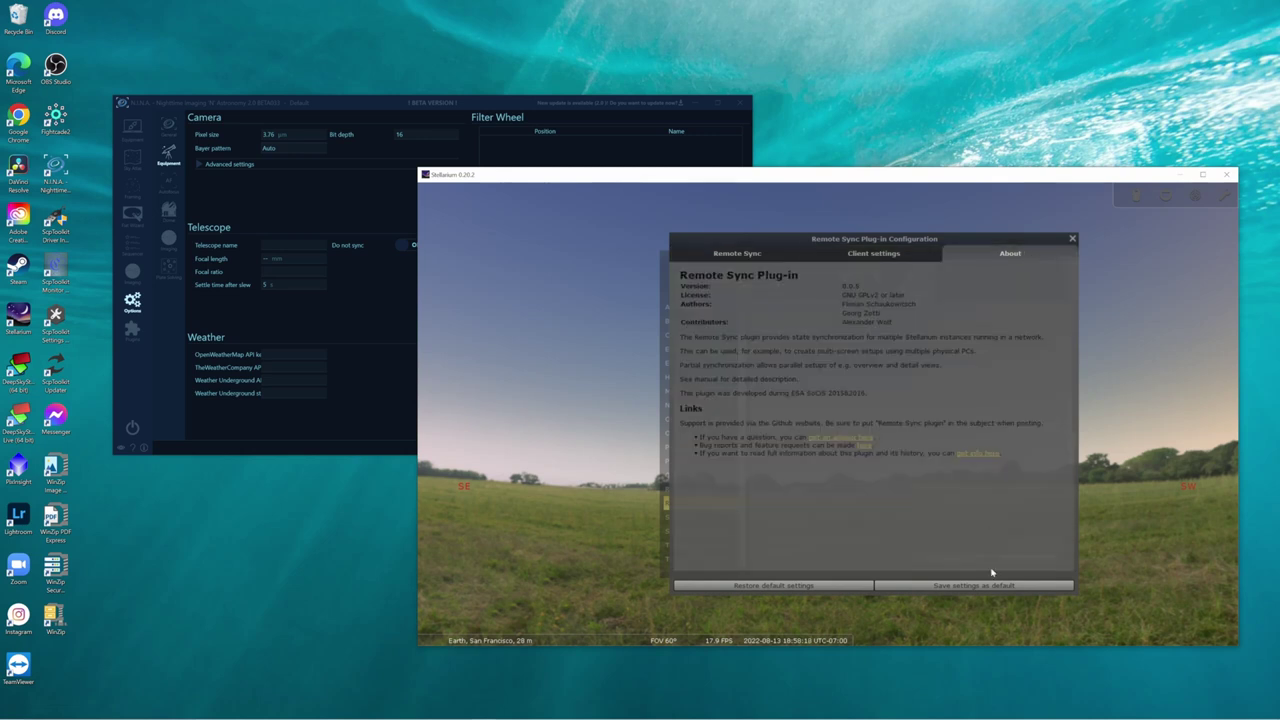
click(1072, 241)
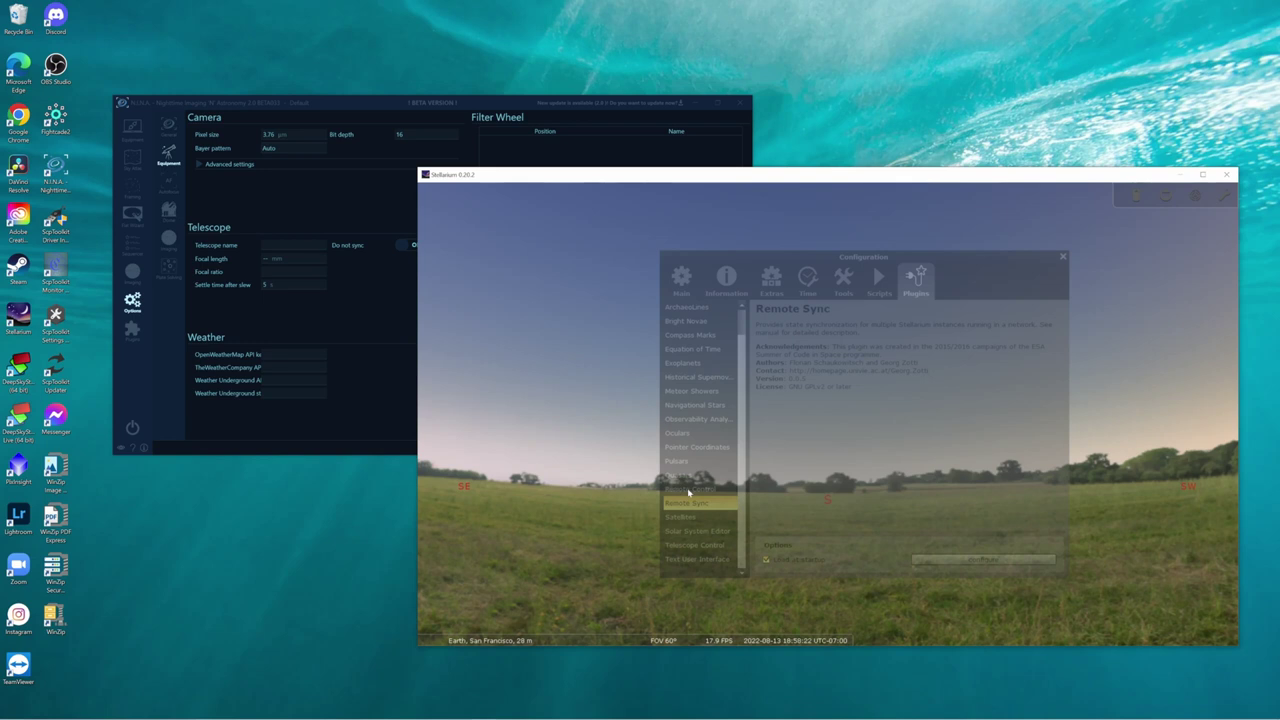
Open the Remote Control plugin's configuration to check its startup, server and port settings.
click(688, 490)
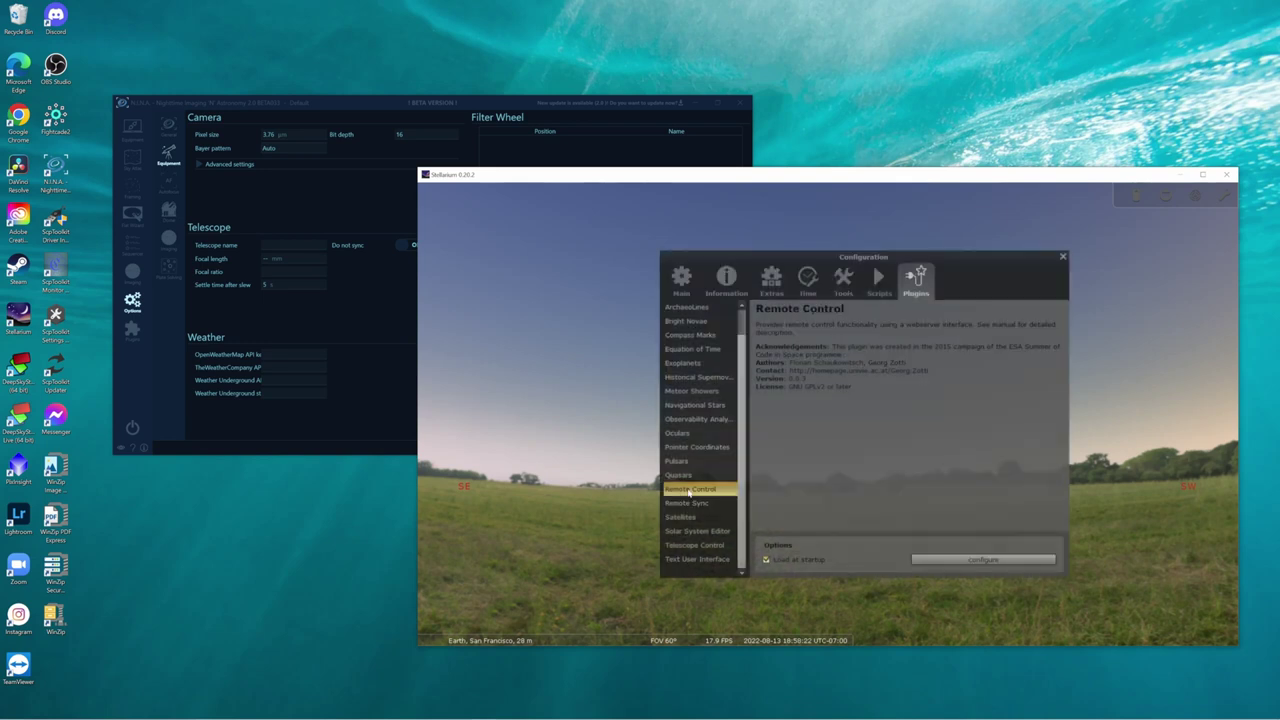
click(977, 562)
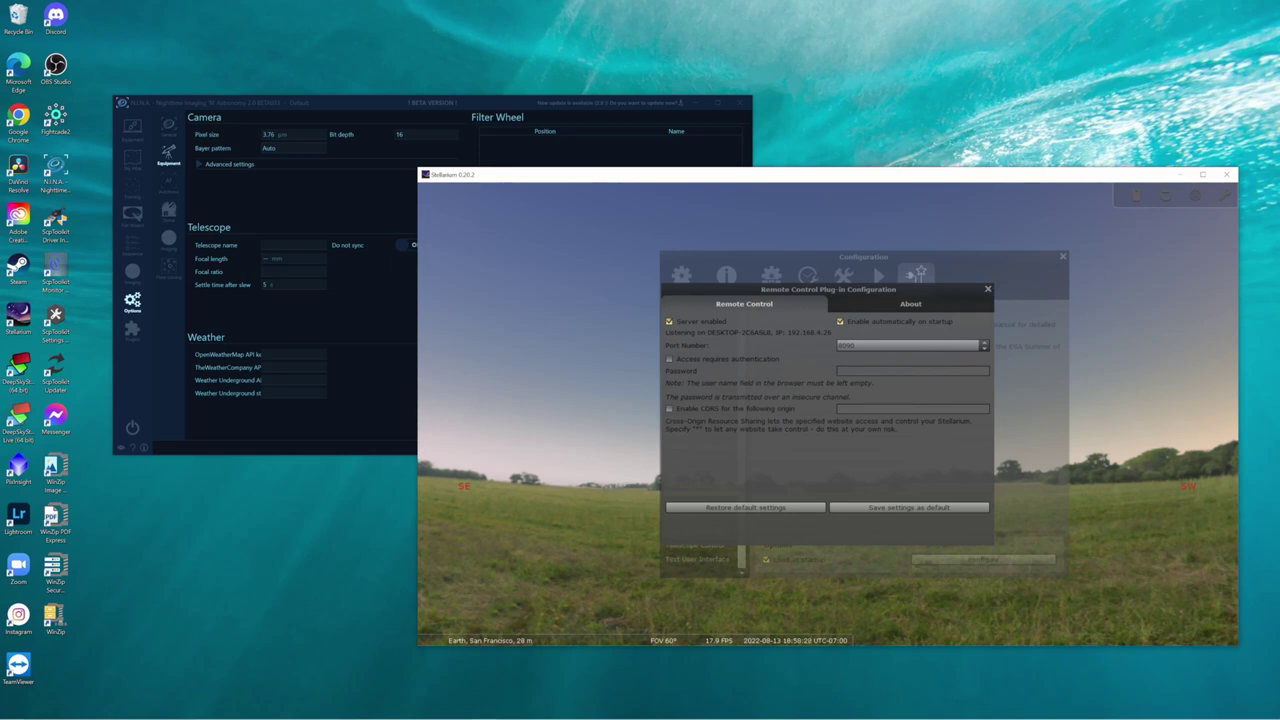
click(988, 289)
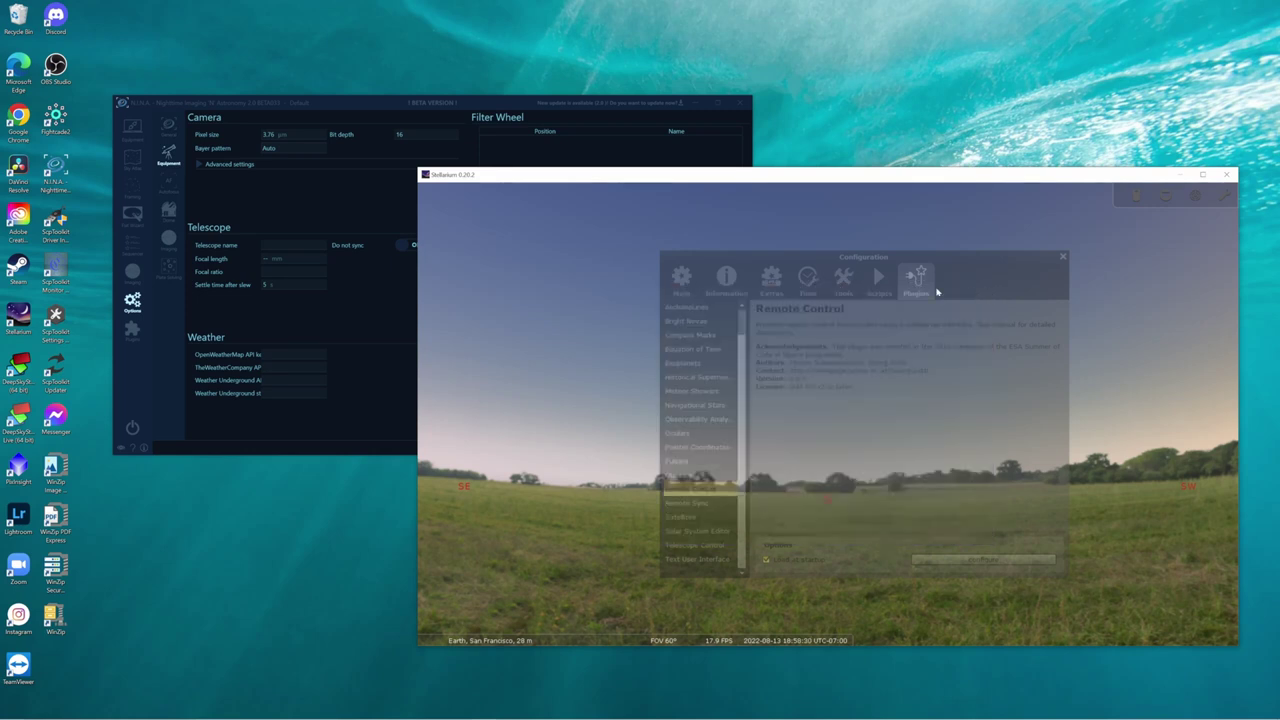
click(969, 258)
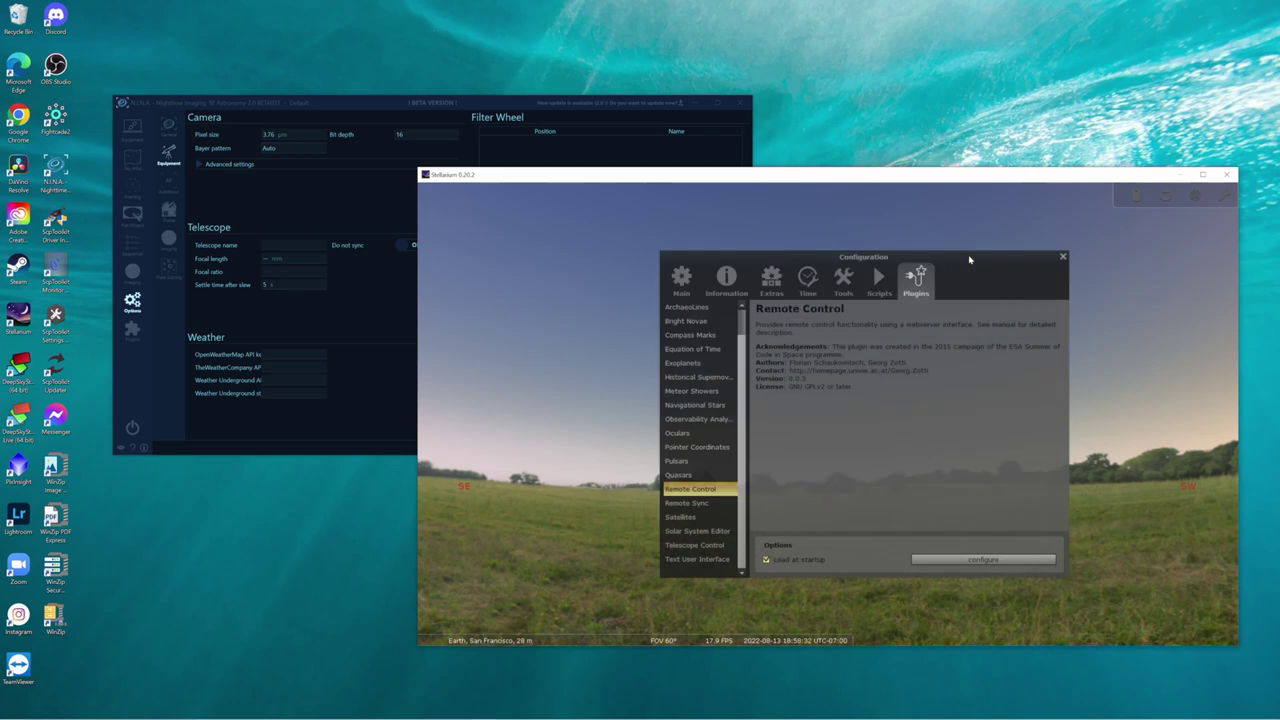
click(971, 561)
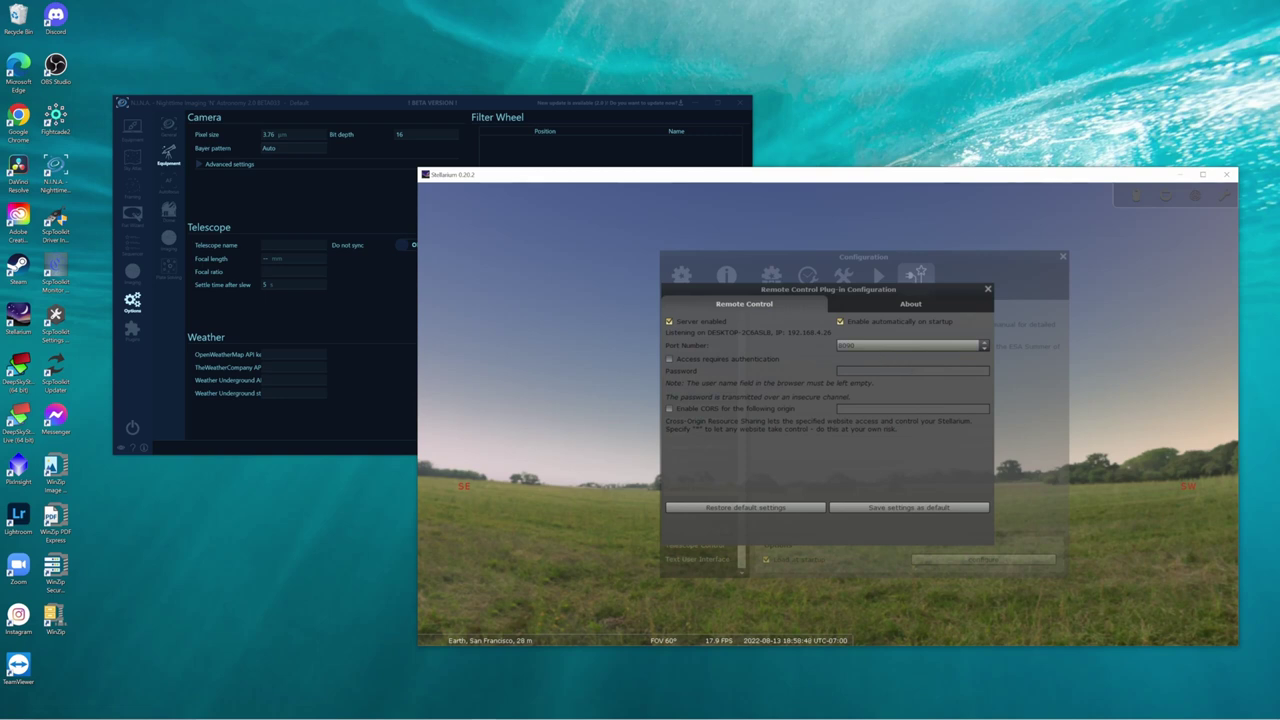
Compare the planetarium host and port in N.I.N.A. with the Remote Control port number in Stellarium.
click(517, 103)
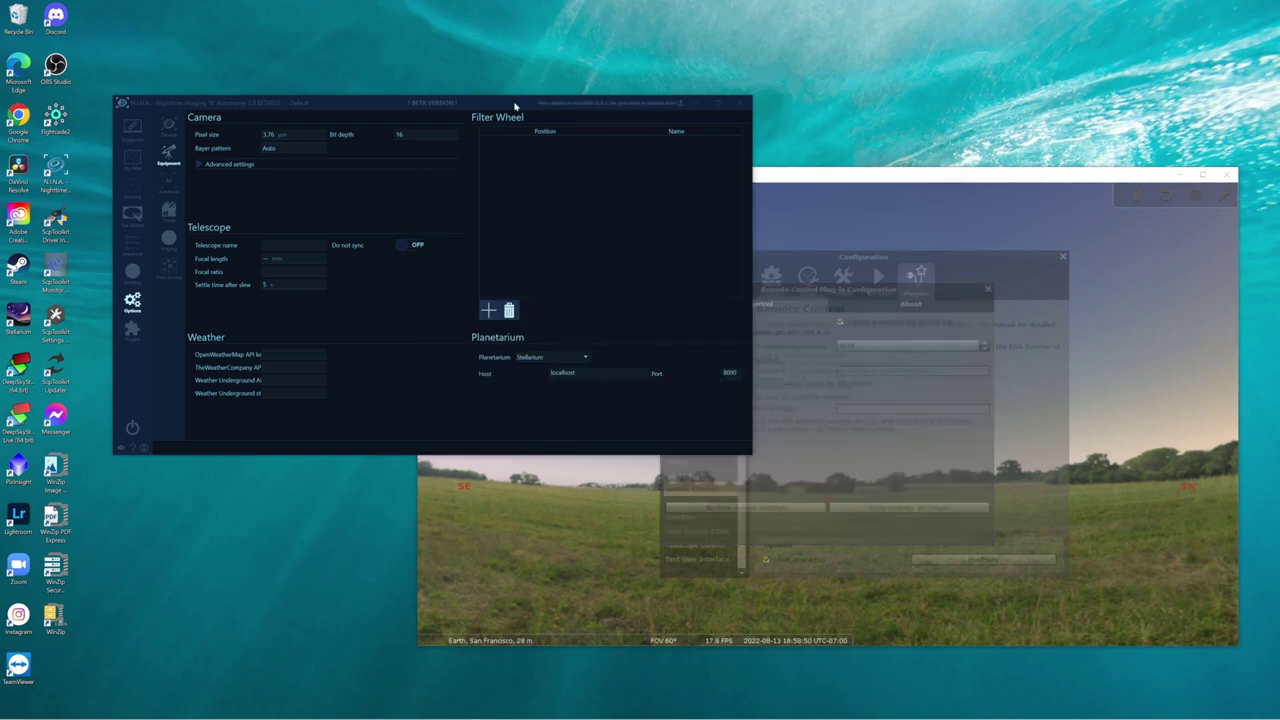
click(858, 359)
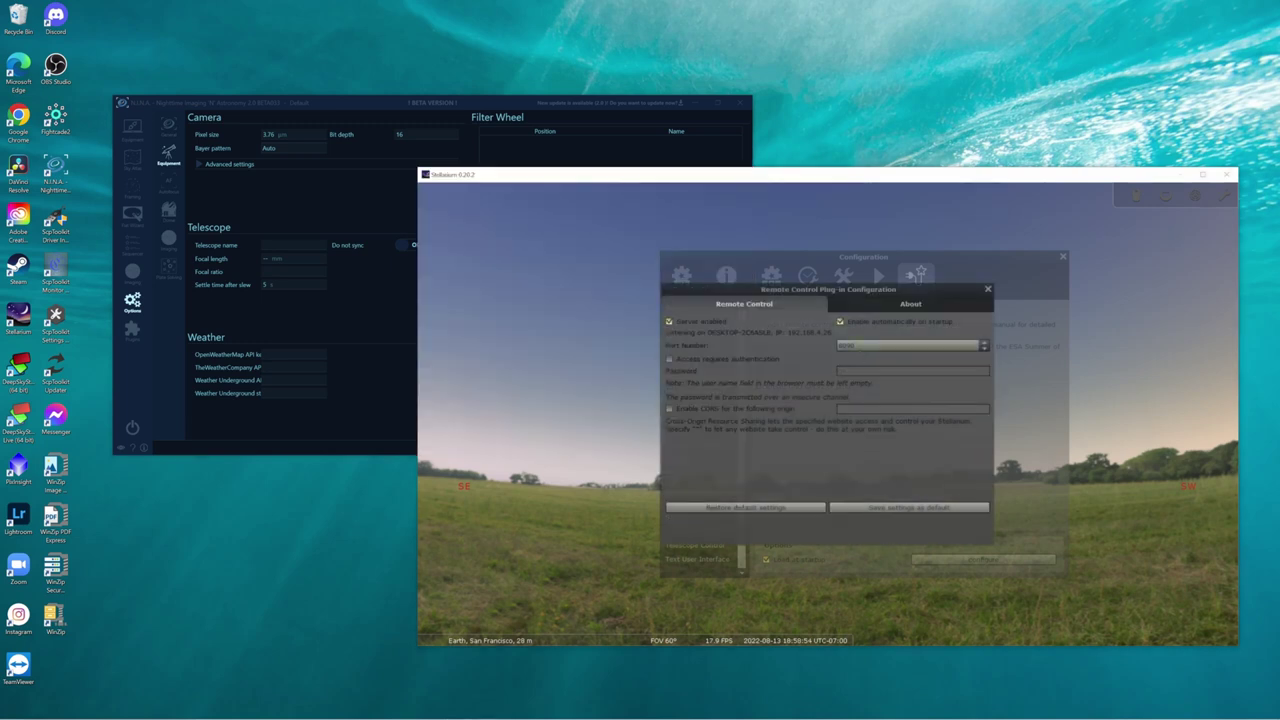
click(352, 200)
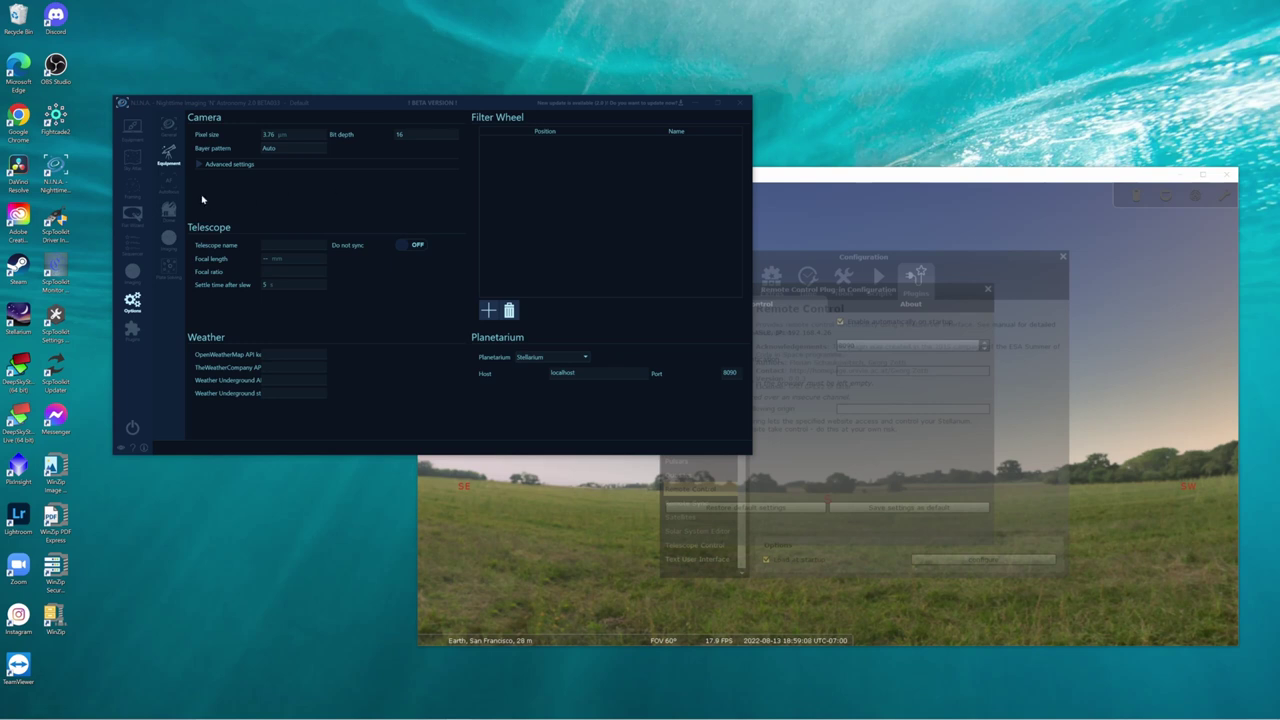
Open N.I.N.A.'s framing assistant and check its camera parameters against the "eos 60d pixel size" search results in Chrome.
click(138, 193)
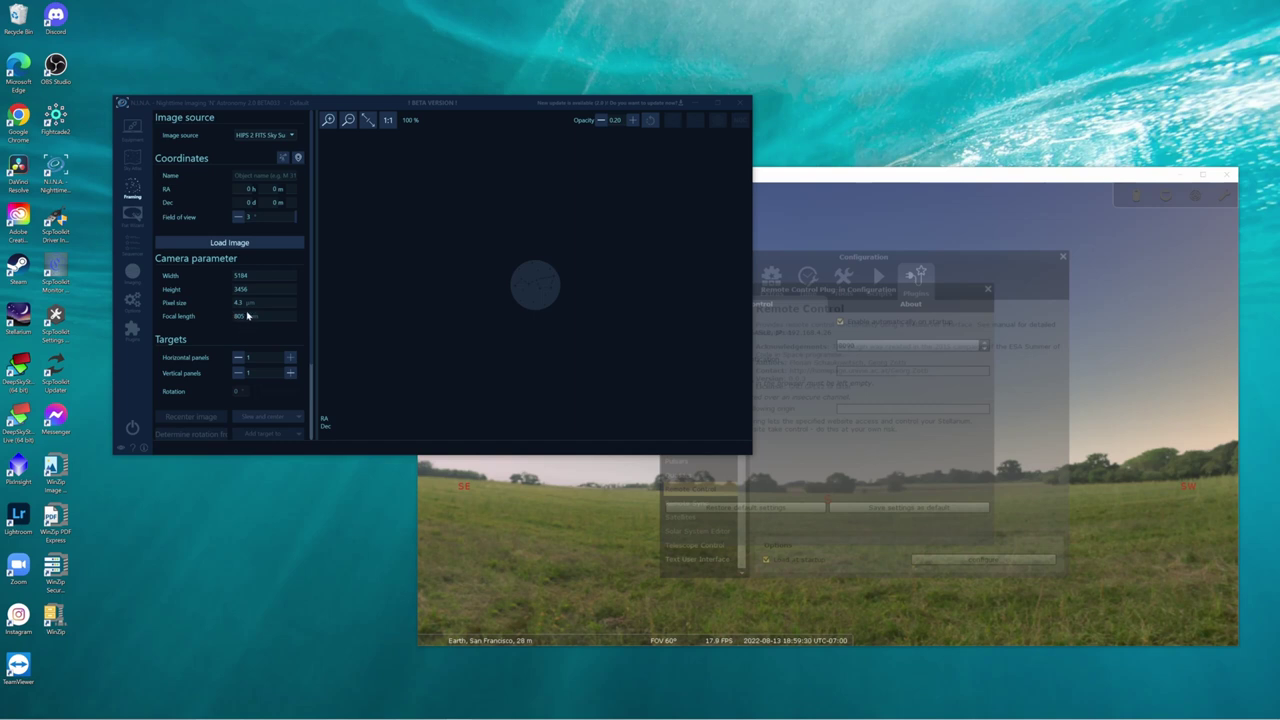
mouse_move(420, 715)
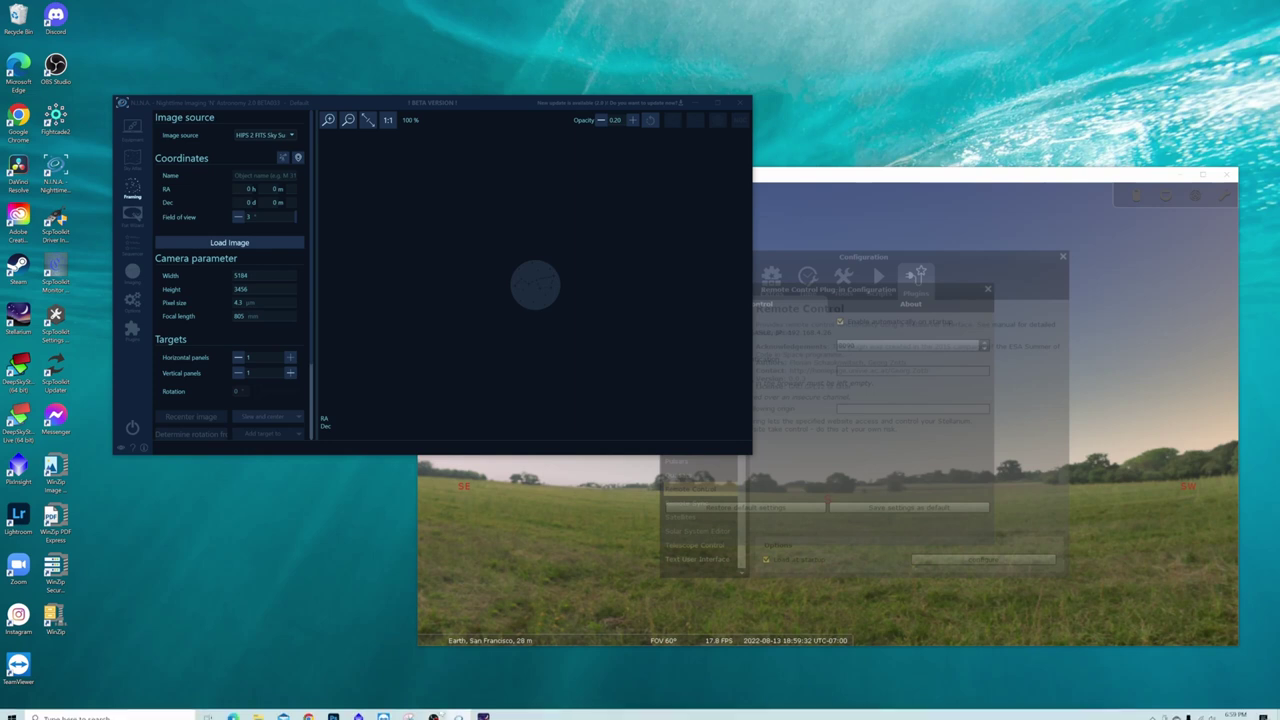
click(308, 710)
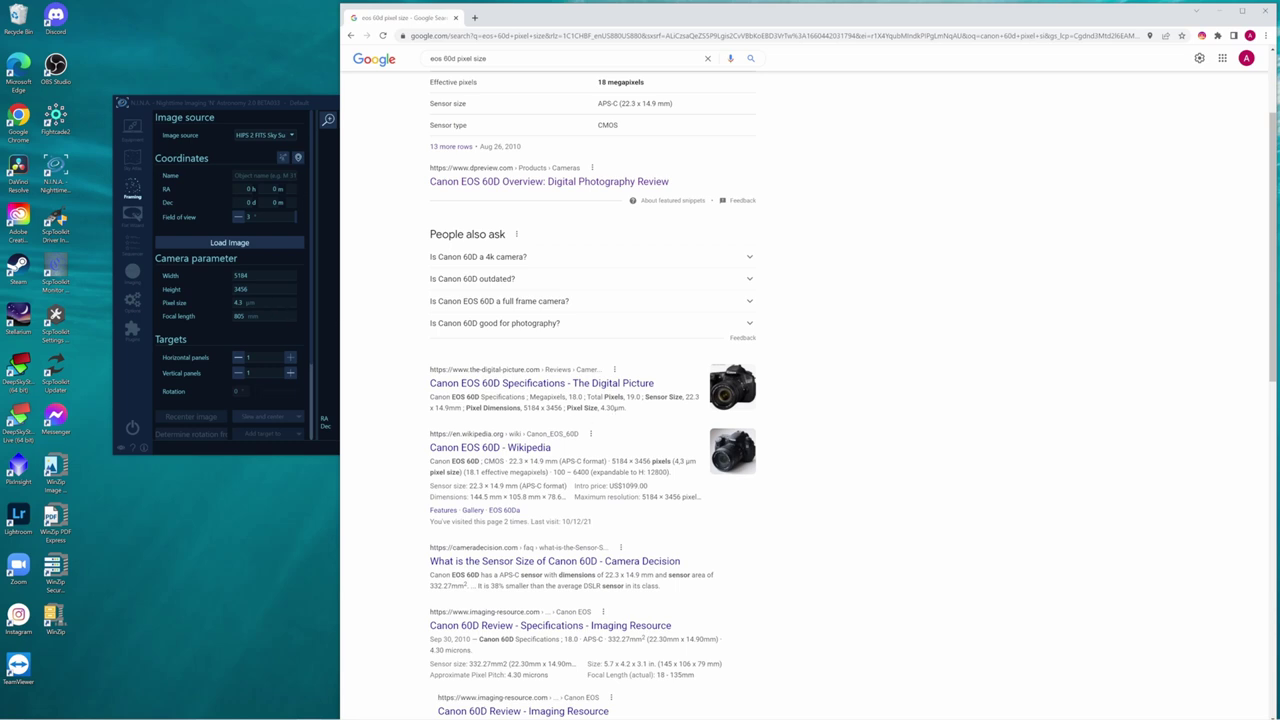
click(278, 331)
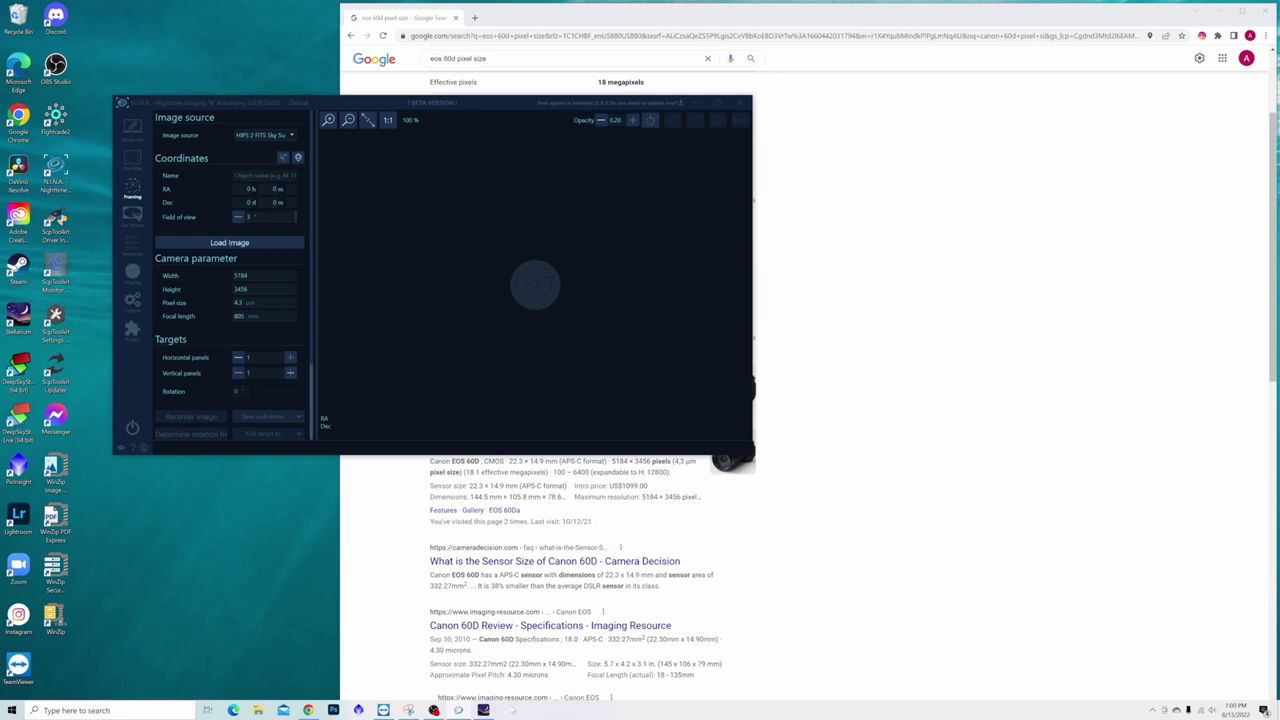
click(1199, 13)
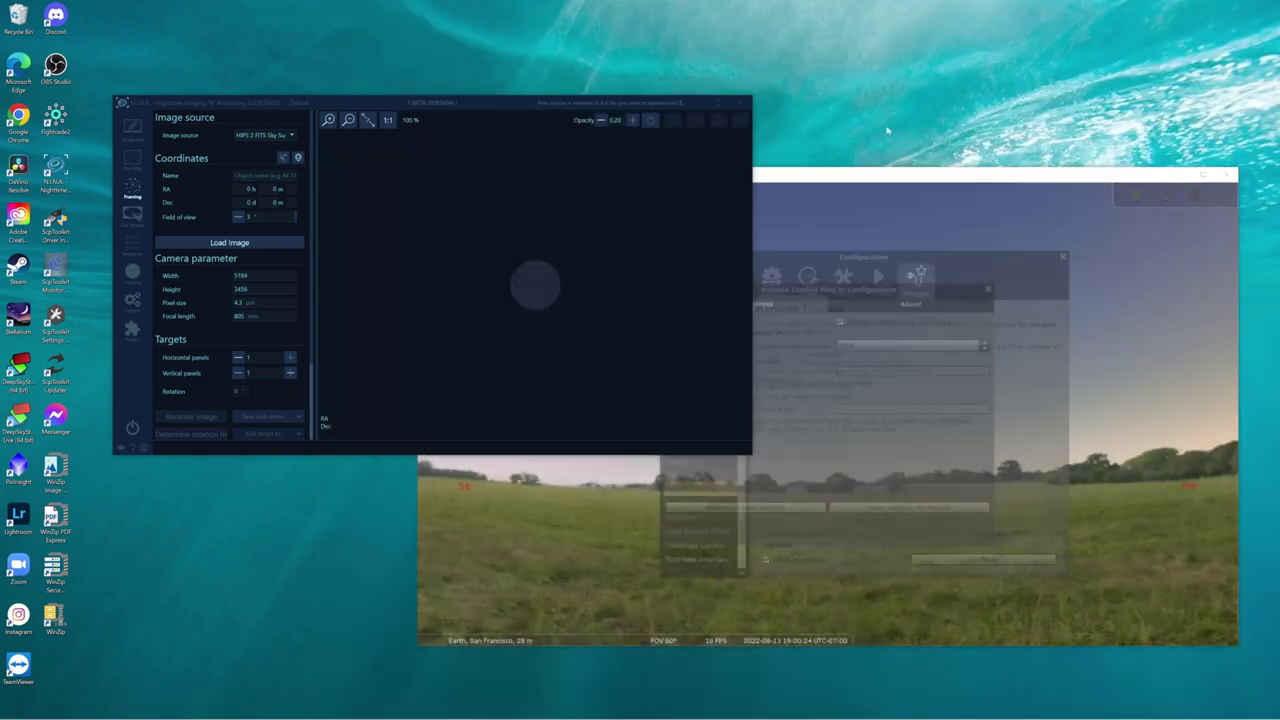
Return to Stellarium and close the Remote Control plugin settings and the configuration window.
click(918, 283)
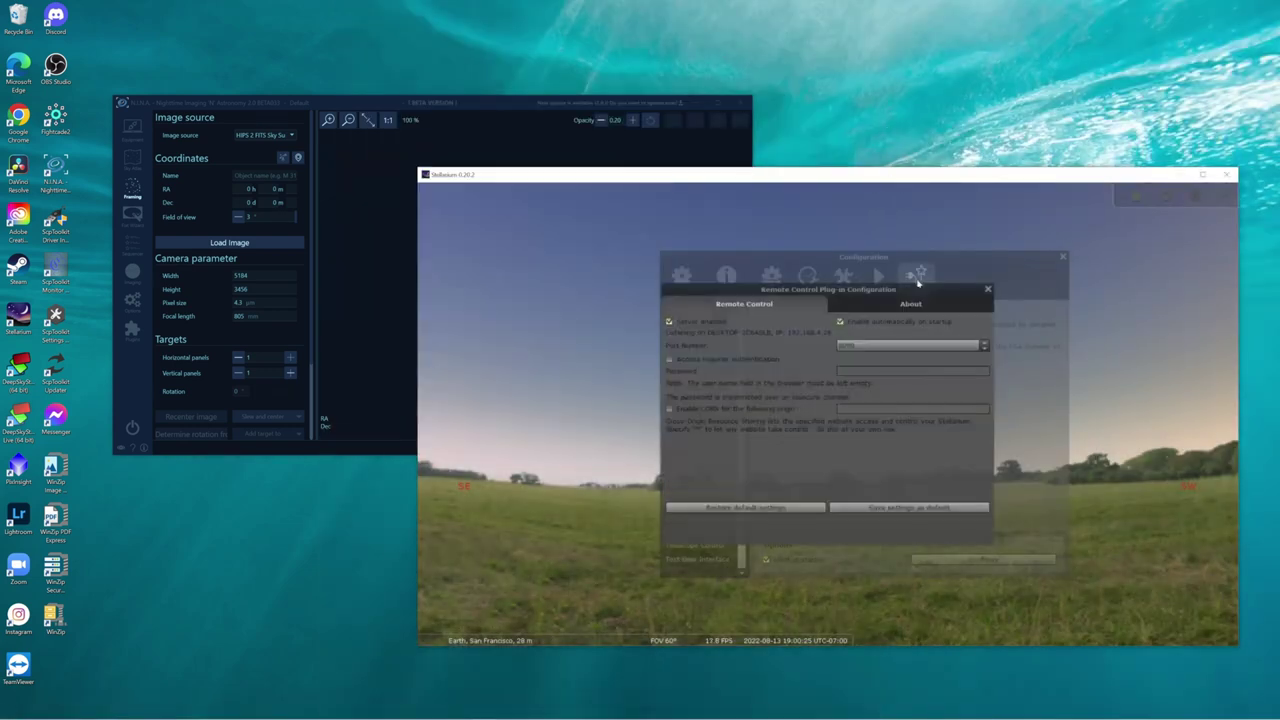
click(987, 289)
click(1062, 258)
Search Stellarium for "north ameri" and centre the sky view on the North America Nebula.
mouse_move(428, 445)
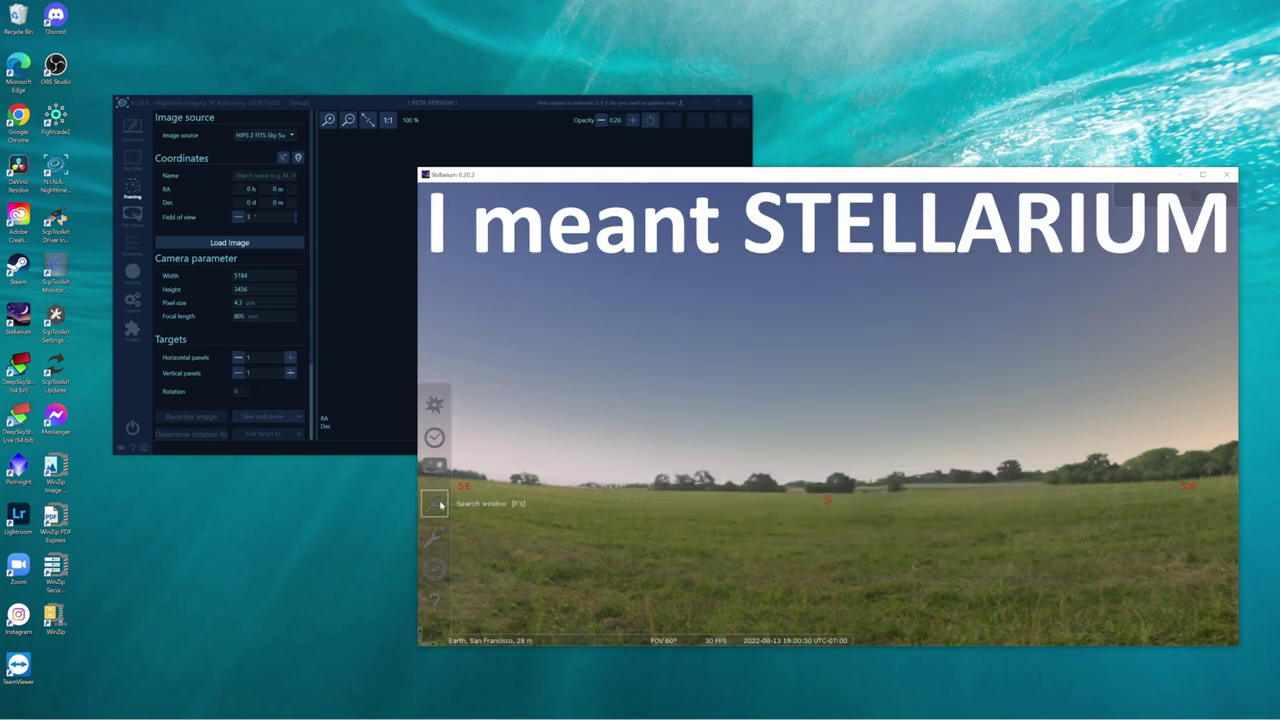
click(435, 504)
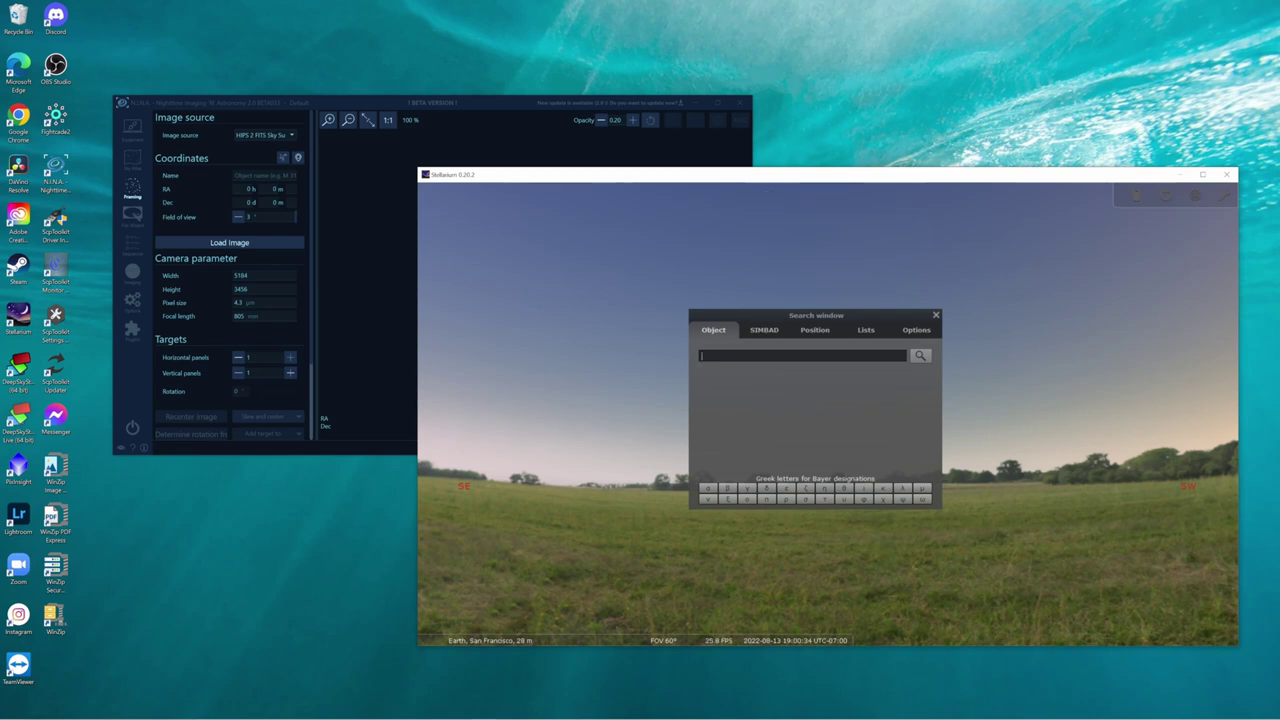
text(ort)
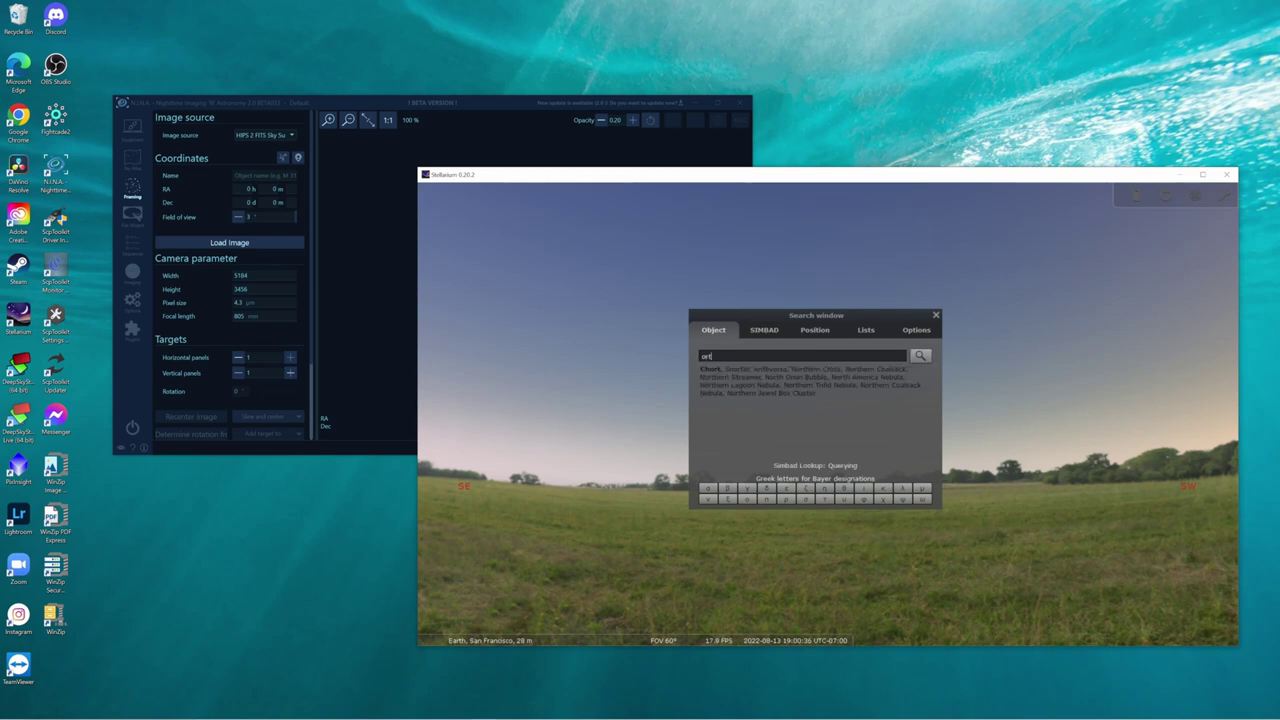
key(BackSpace)
key(BackSpace)
key(BackSpace)
text(no)
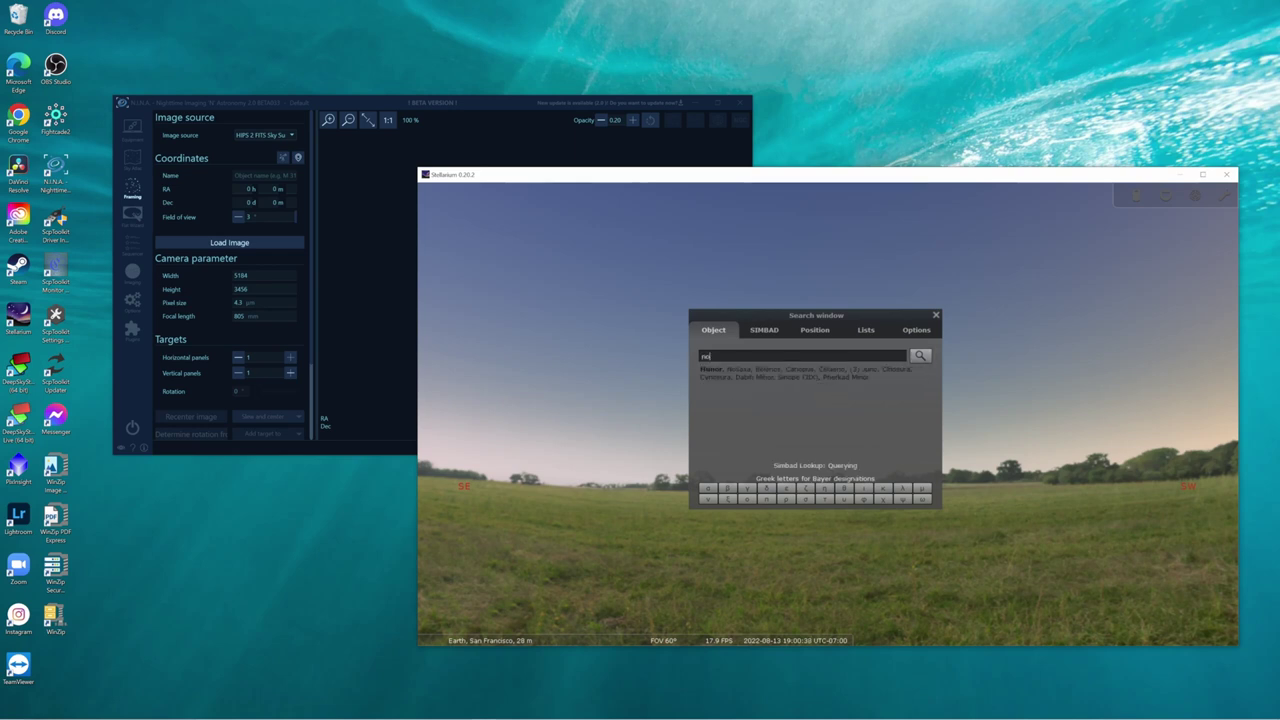
text(rth amer)
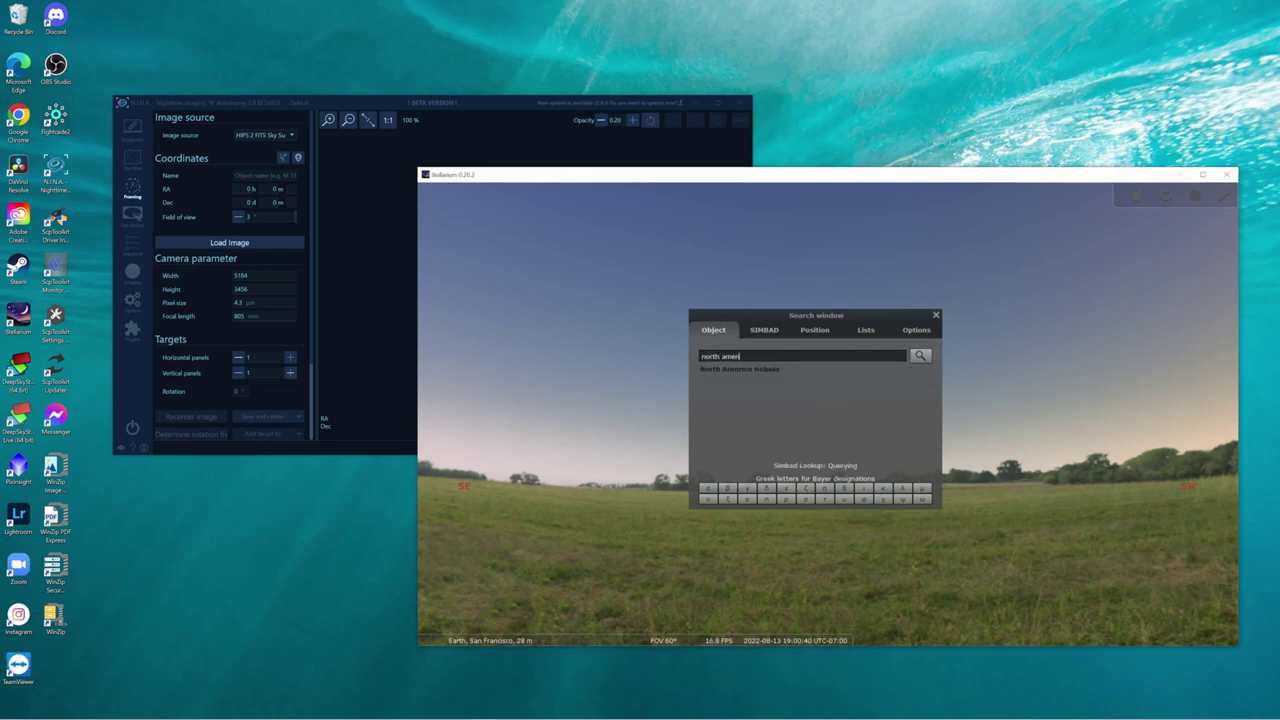
key(Return)
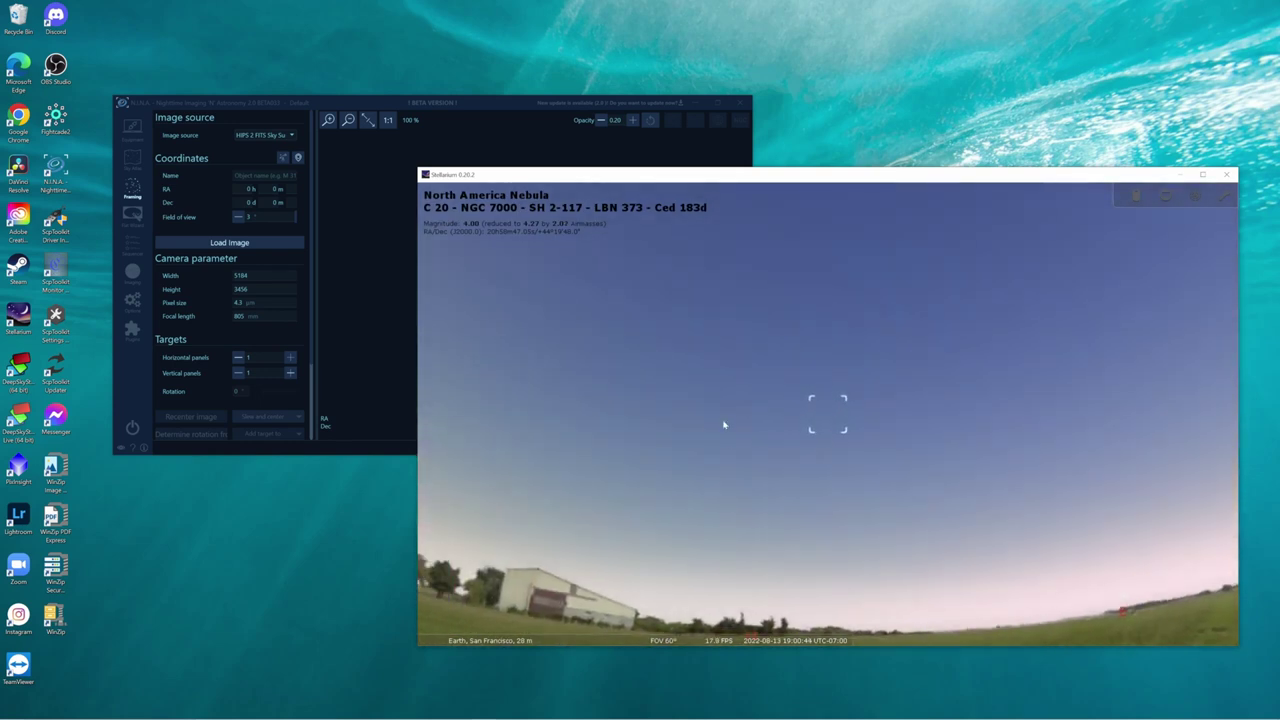
Advance Stellarium's time into the night and display the image sensor frame over the North America Nebula, shifting the nebula within it.
mouse_move(810, 641)
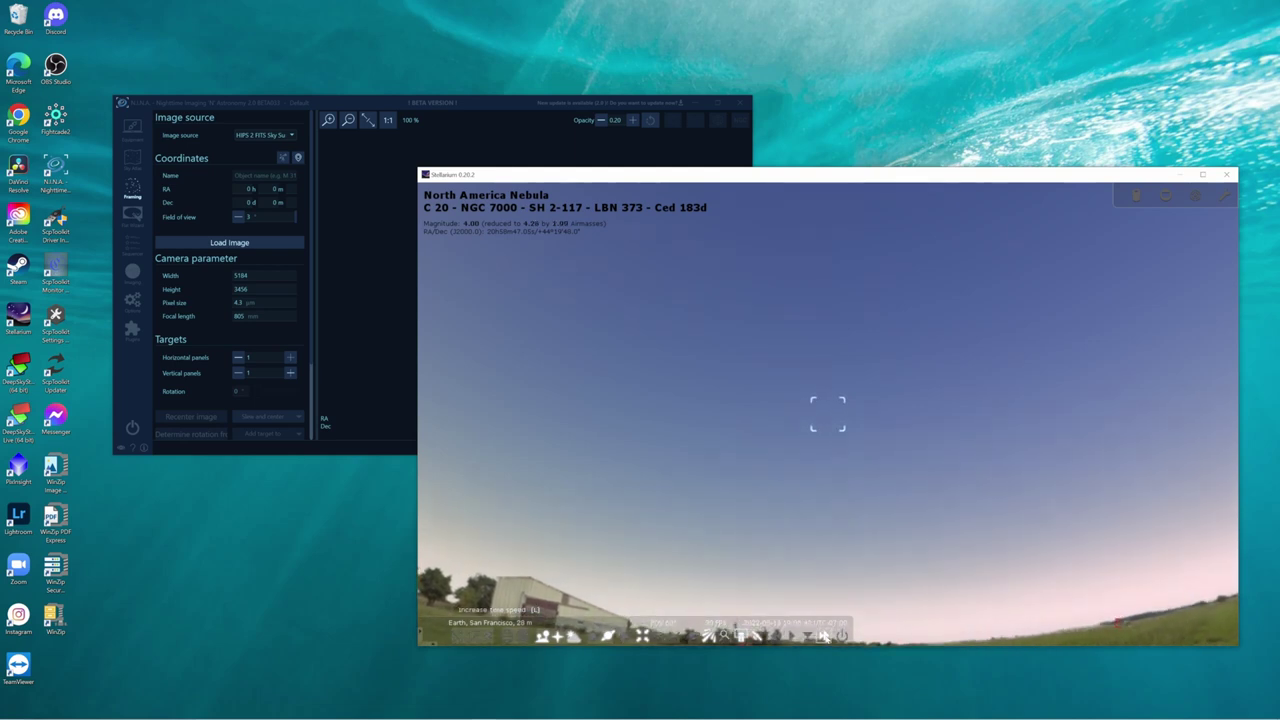
click(823, 636)
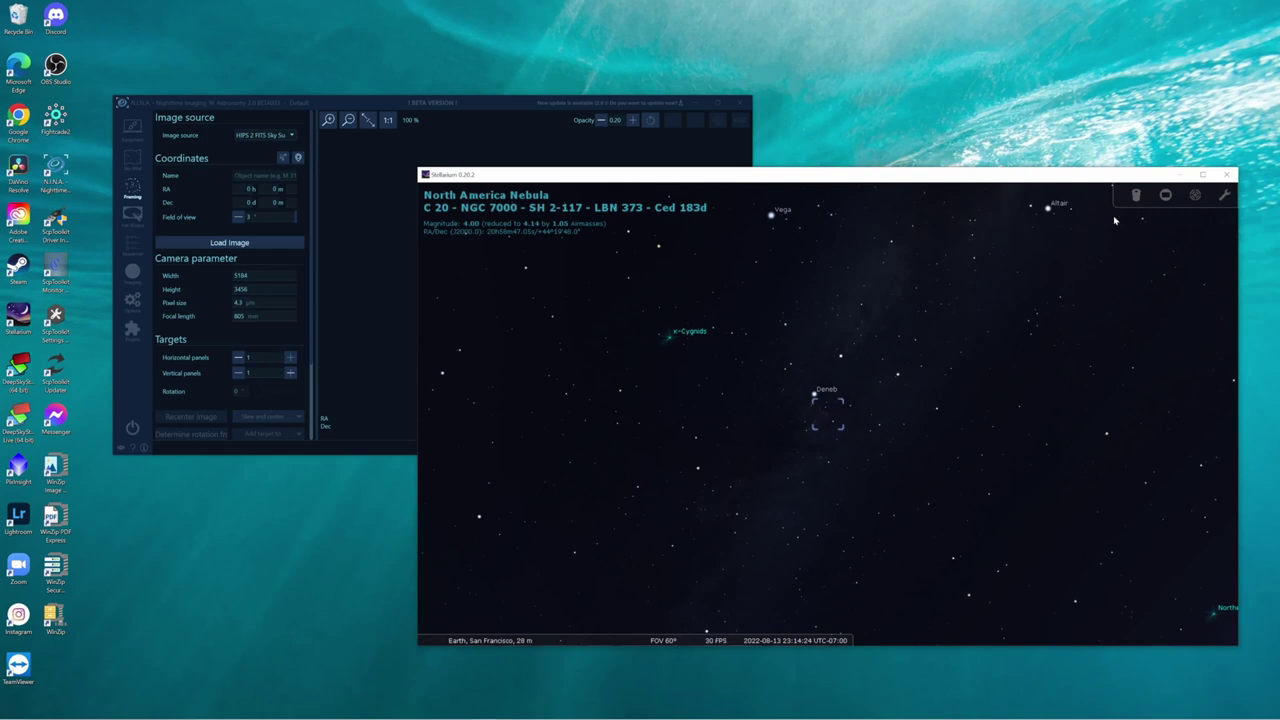
click(1166, 196)
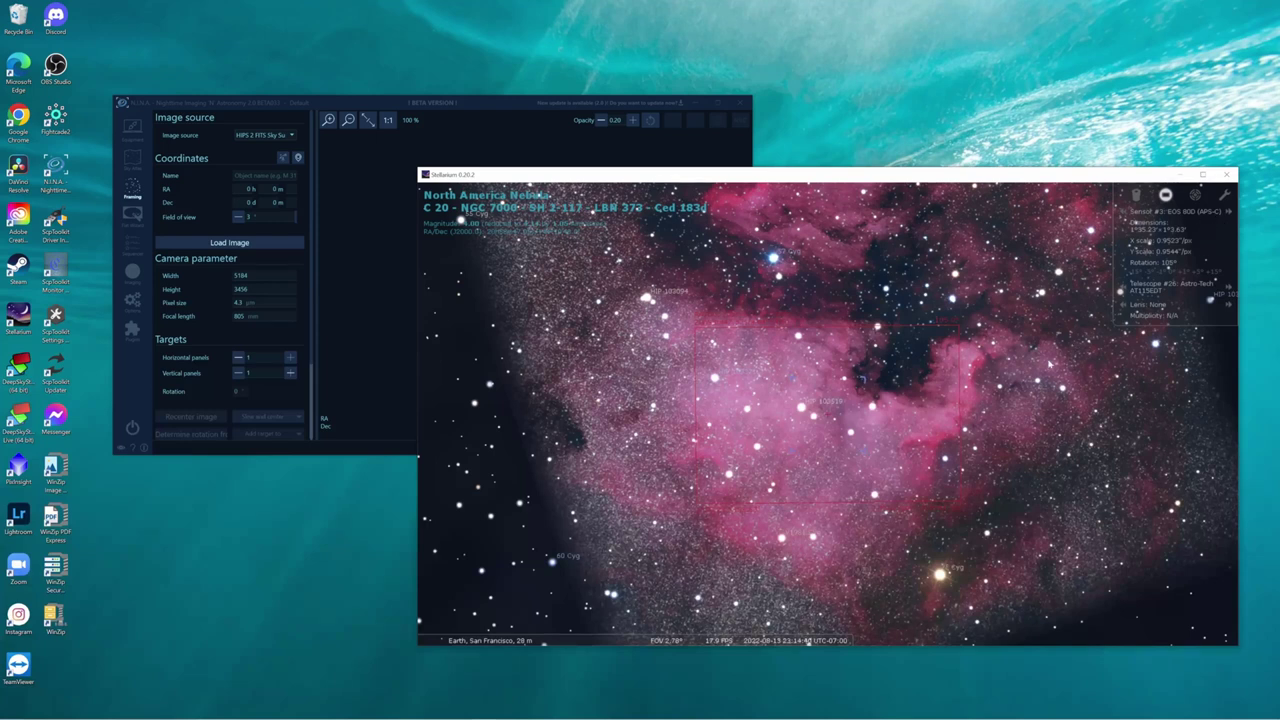
drag(861, 426, 743, 424)
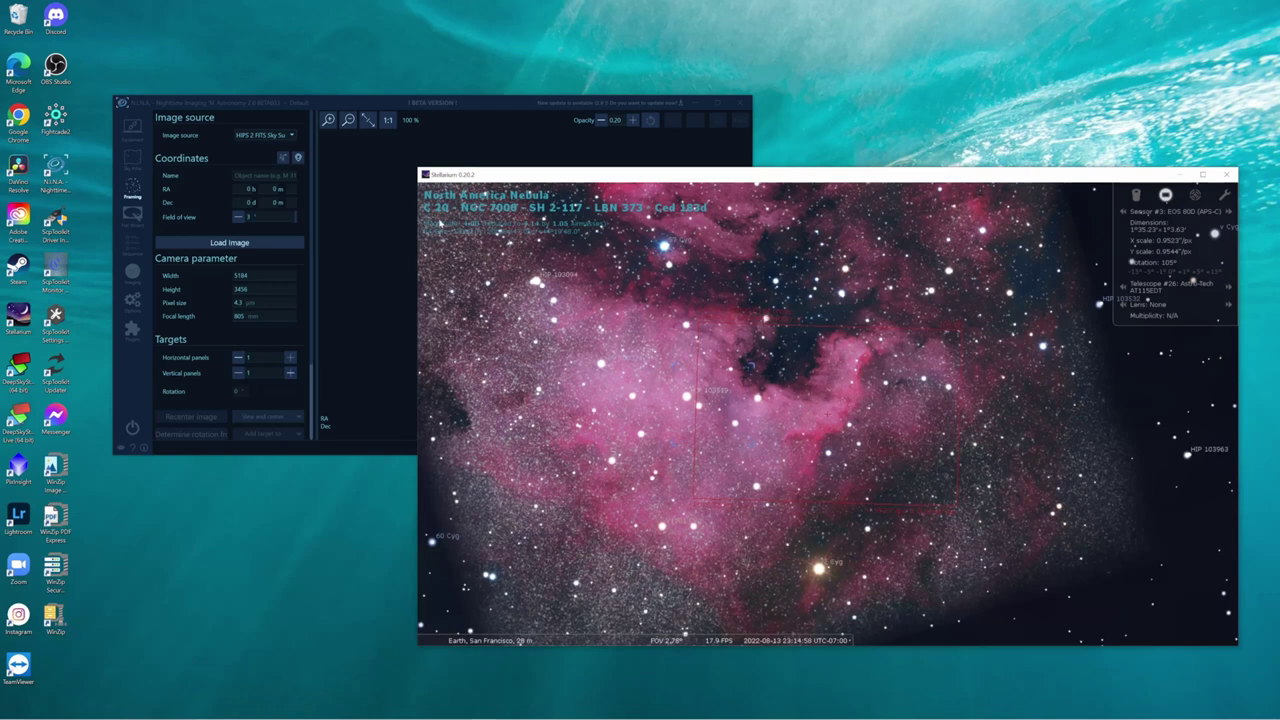
Switch to N.I.N.A. and import the North America Nebula's coordinates from the planetarium, fitting the camera frame into the framing view.
click(348, 110)
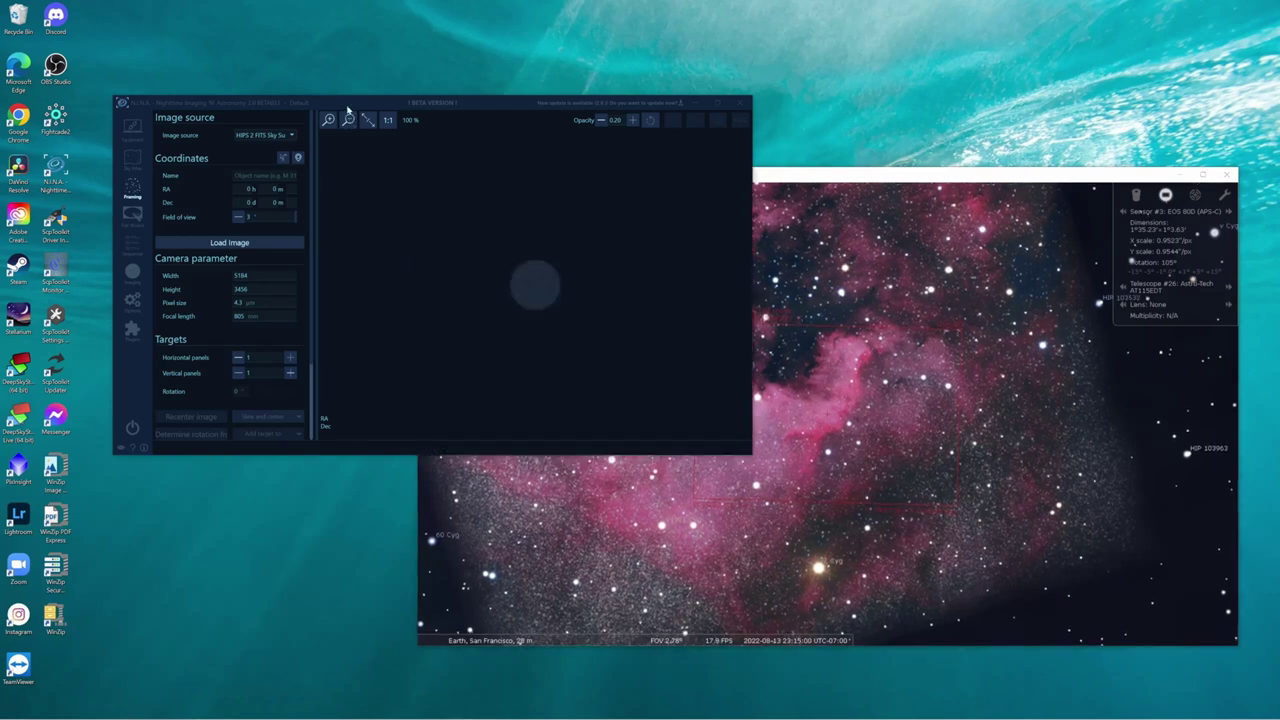
click(297, 158)
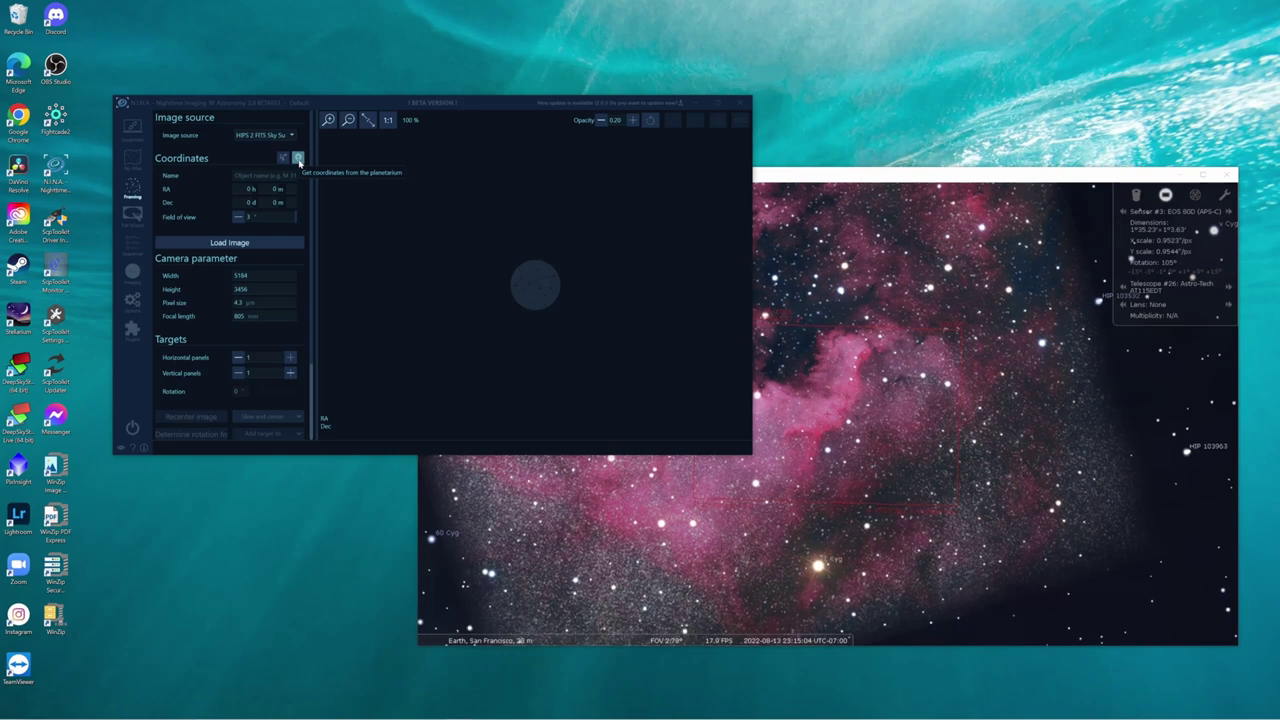
click(297, 159)
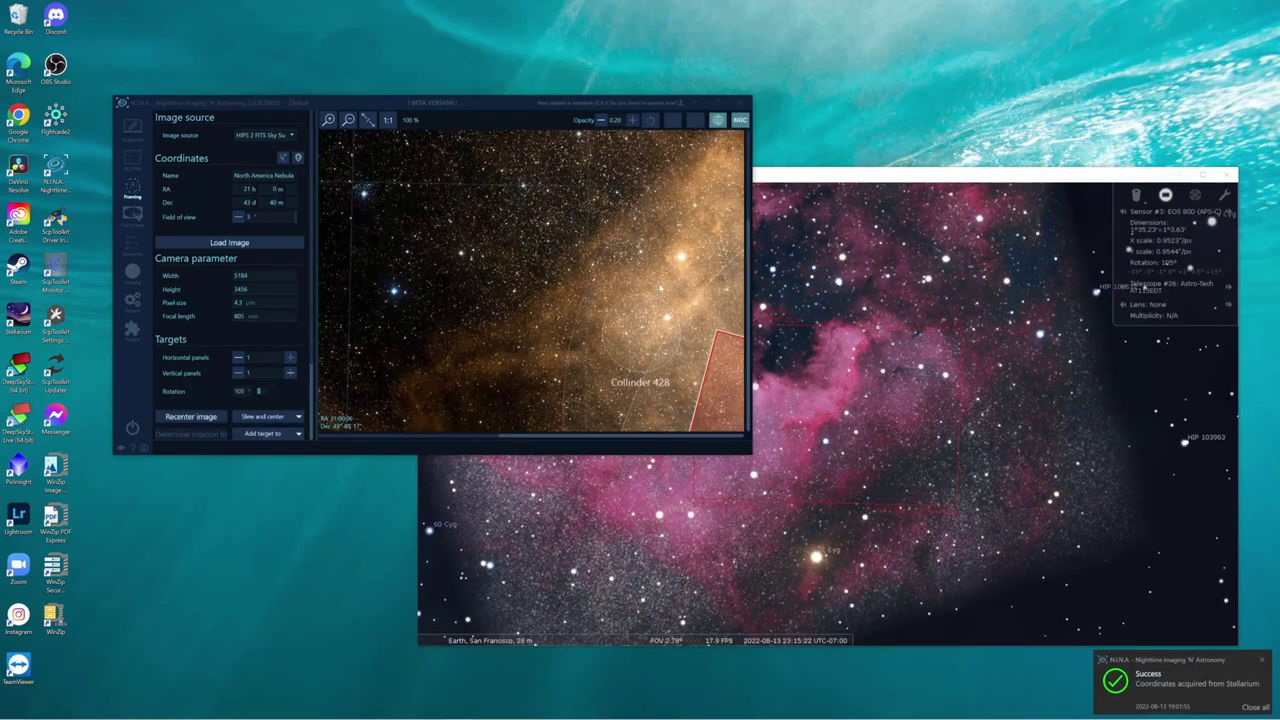
scroll(636, 320, up, 1)
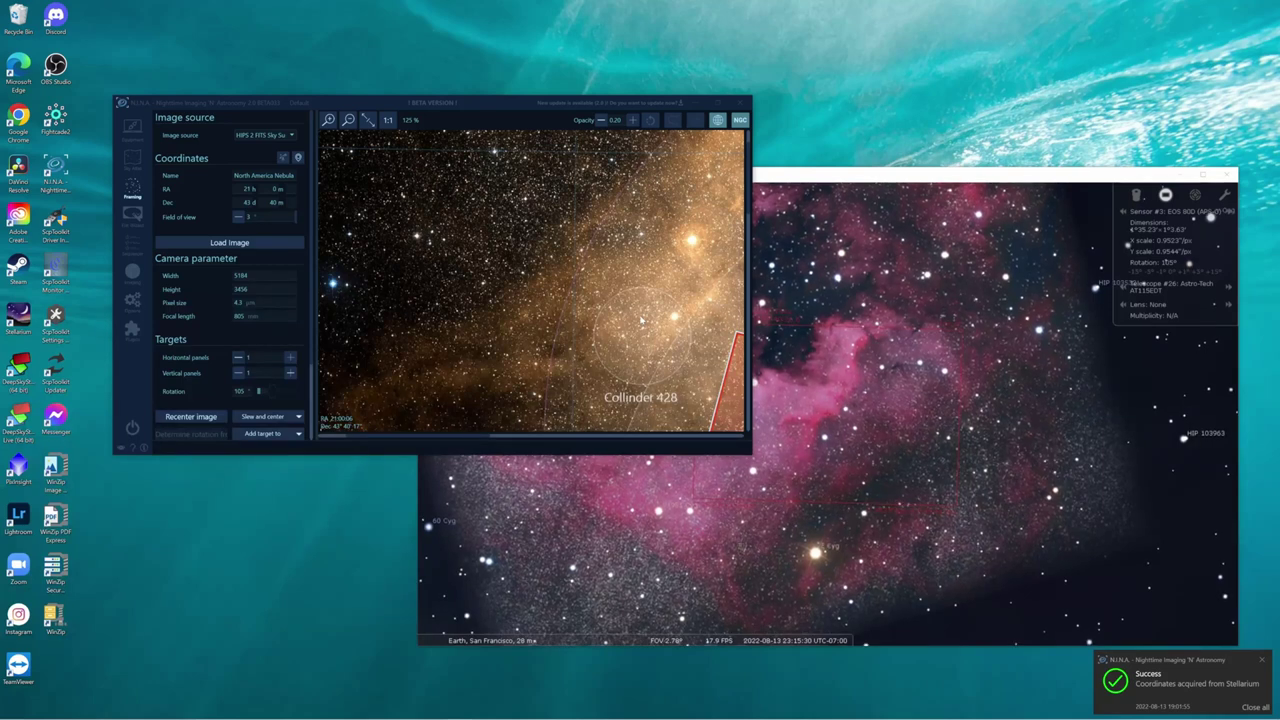
scroll(641, 320, up, 2)
scroll(641, 320, down, 4)
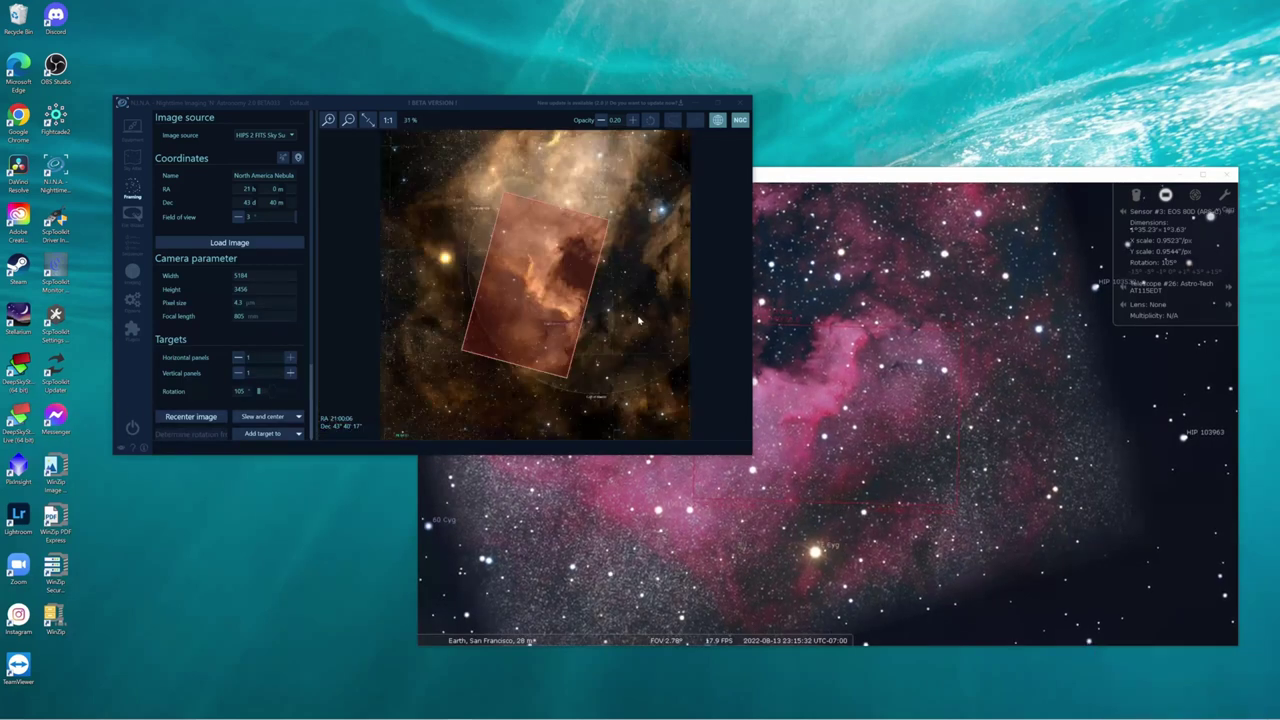
scroll(638, 320, up, 2)
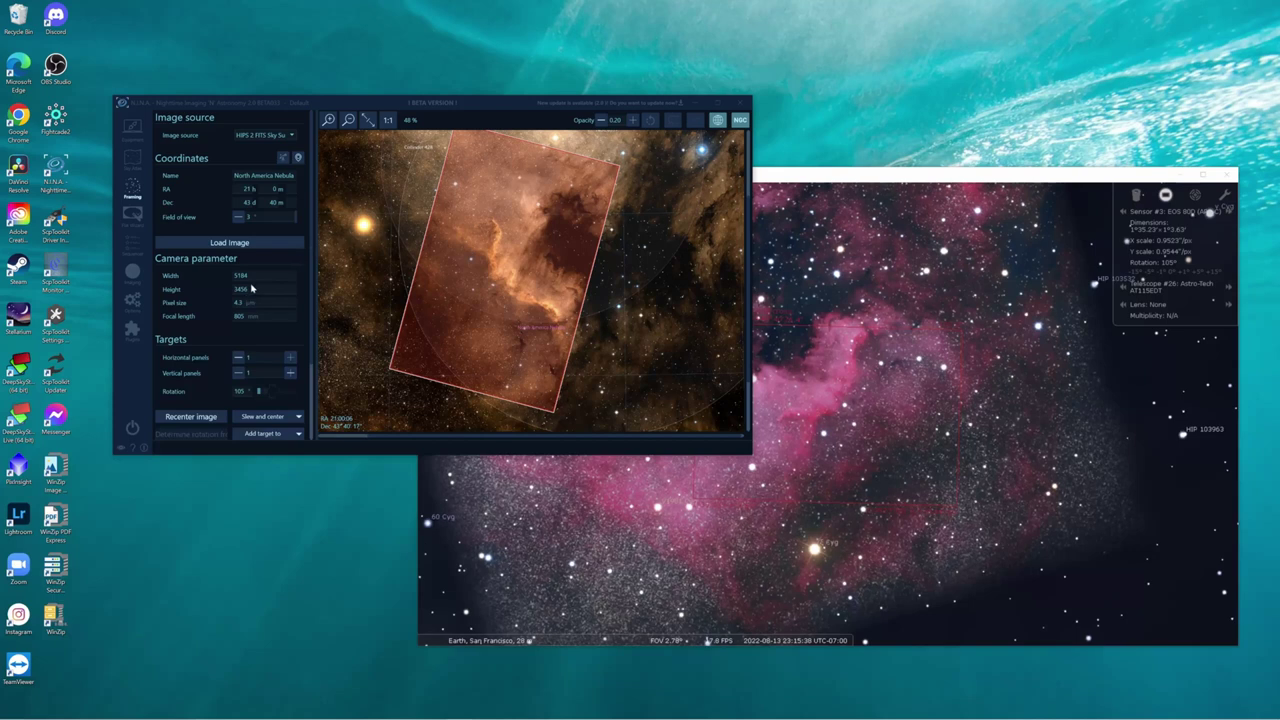
Try a focal length of 600 mm in the camera parameters and restore it to 805 mm.
double_click(249, 318)
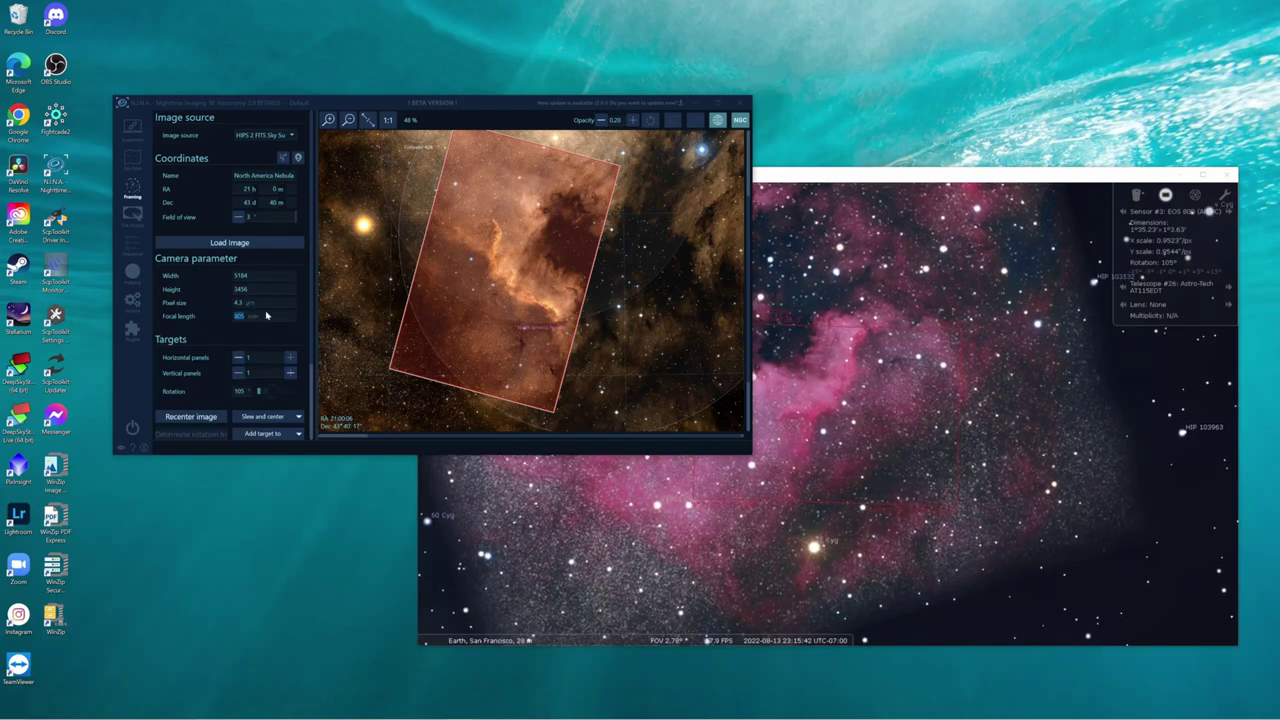
text(695)
key(BackSpace)
key(BackSpace)
text(00)
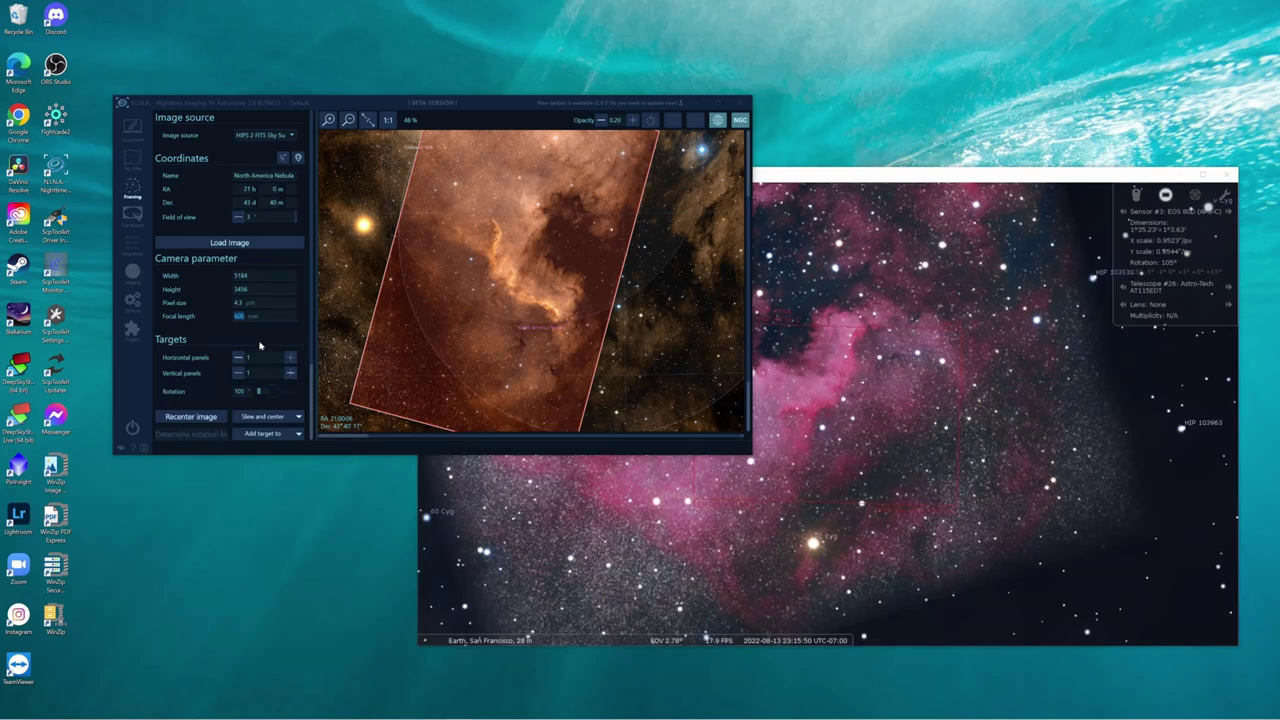
text(805)
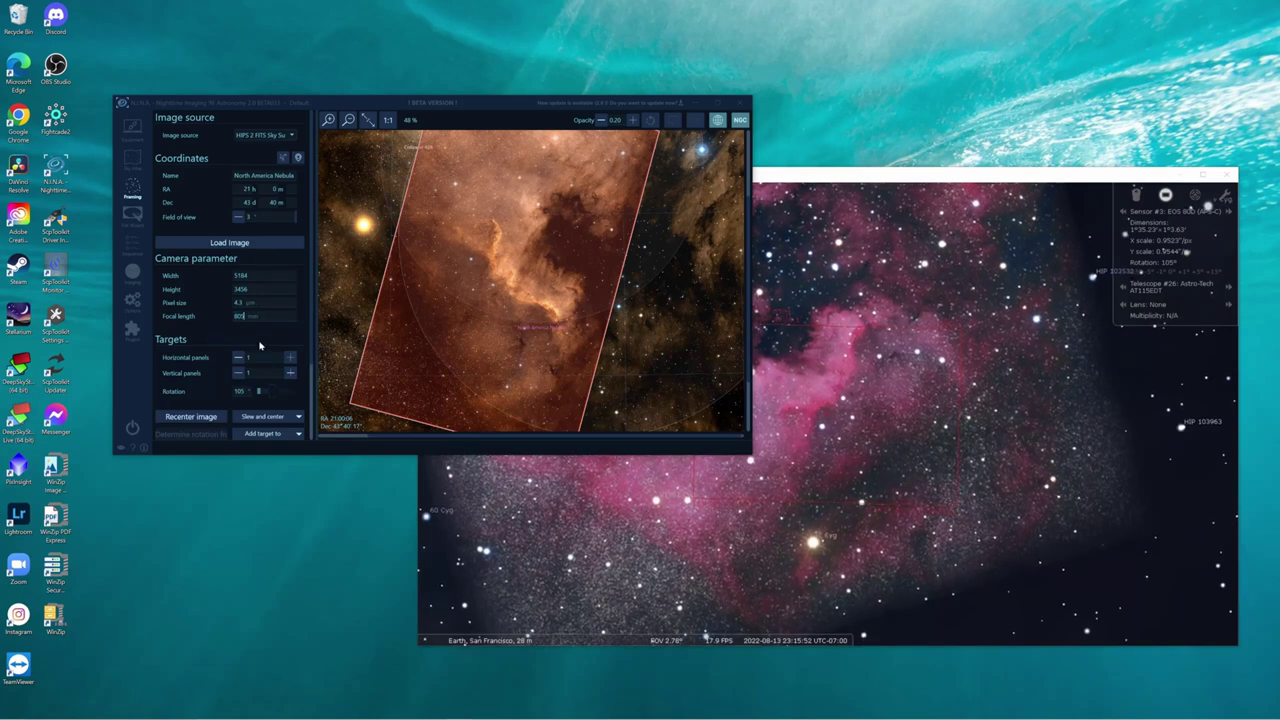
key(Return)
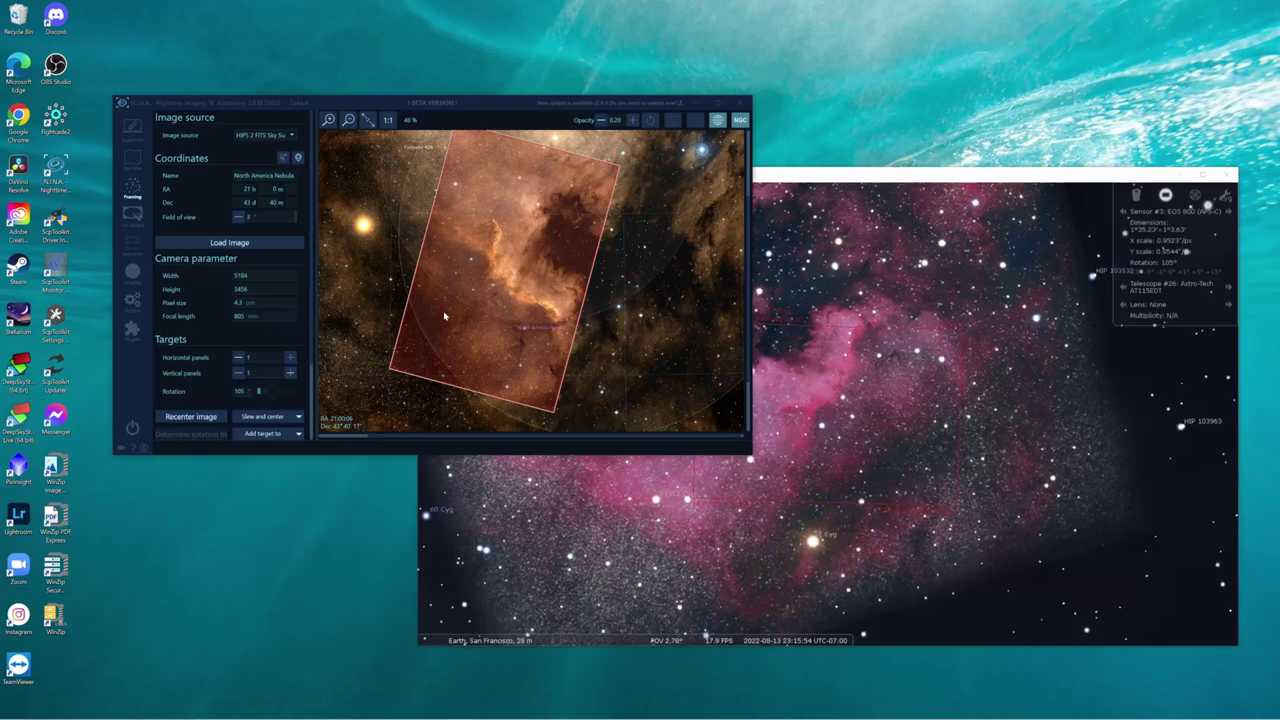
Set the target rotation to 100° and move the camera frame up over the nebula's bright ridge and dark gulf.
mouse_move(500, 304)
mouse_down()
mouse_move(452, 283)
mouse_move(518, 291)
mouse_move(487, 291)
mouse_move(495, 276)
mouse_move(489, 294)
mouse_up()
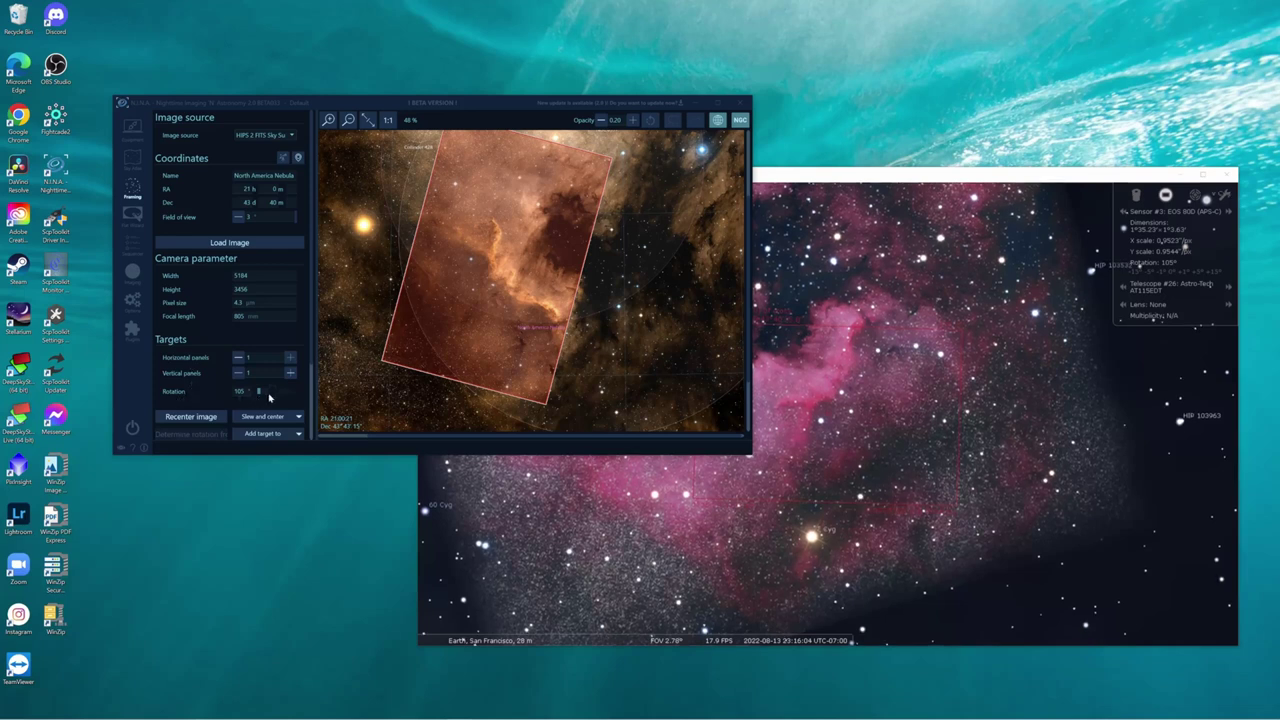
mouse_move(271, 397)
mouse_down()
mouse_move(258, 397)
mouse_move(271, 397)
mouse_up()
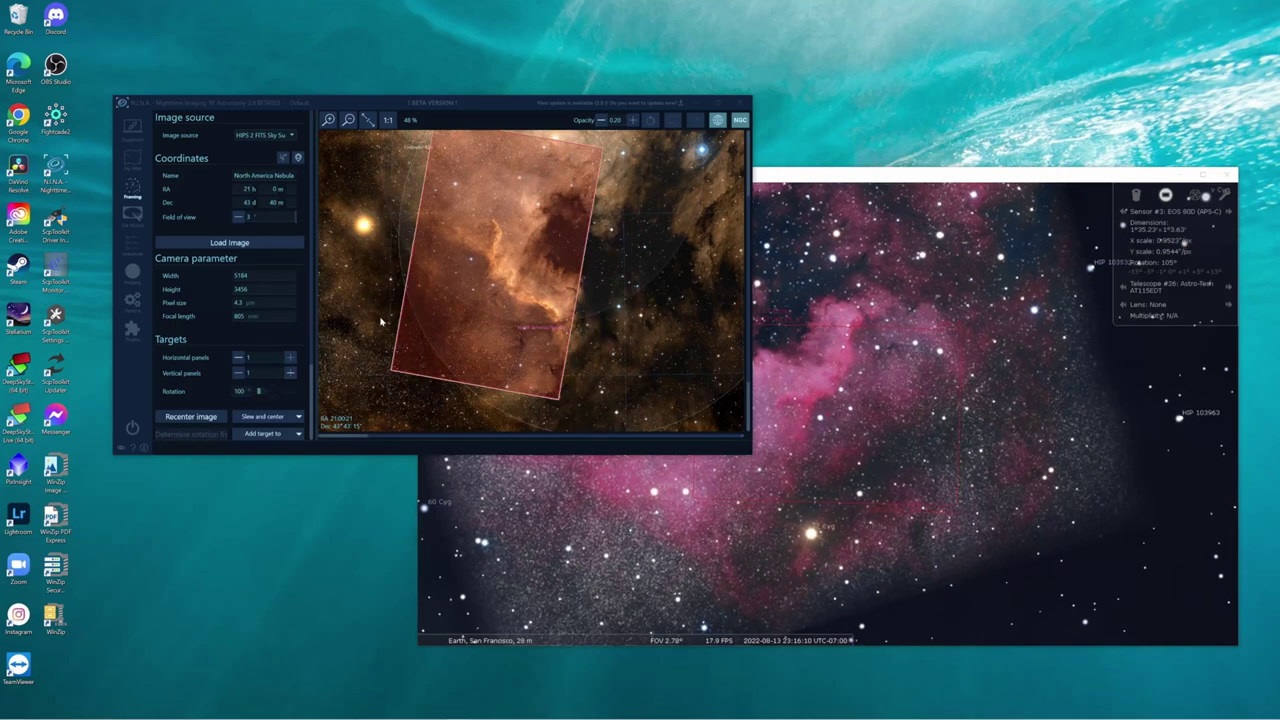
drag(488, 264, 524, 225)
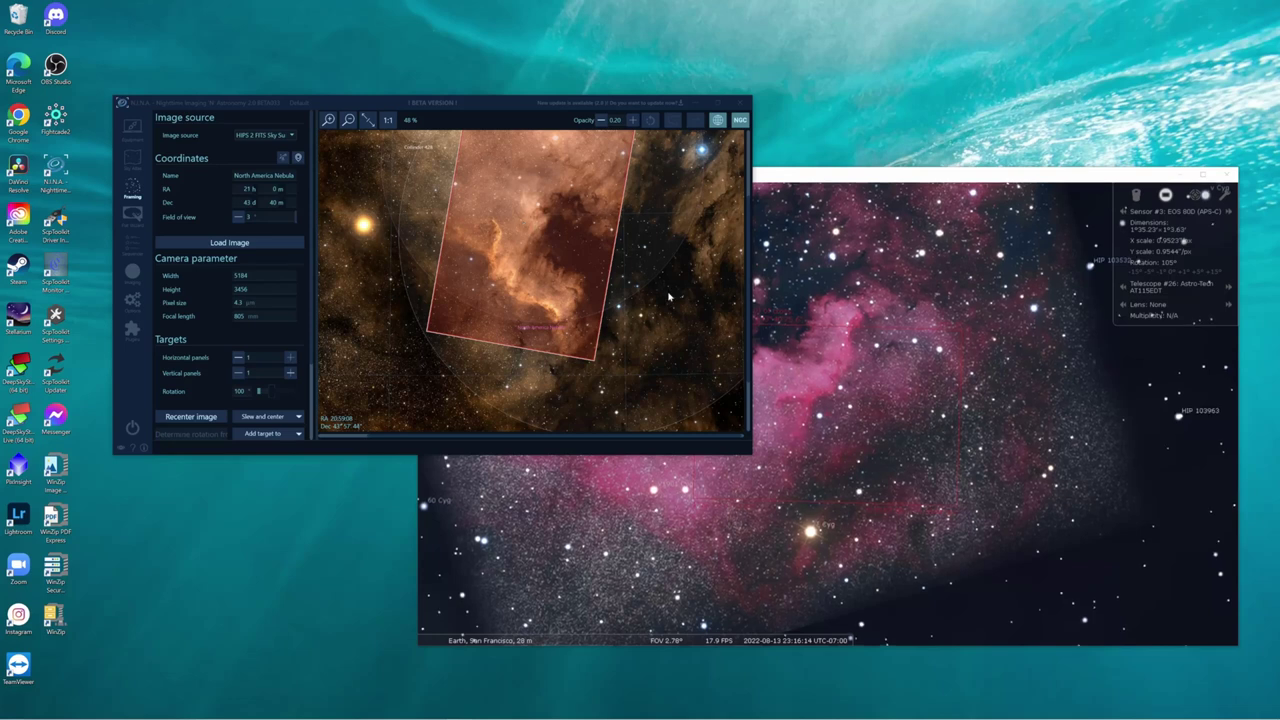
scroll(670, 295, up, 2)
scroll(672, 292, down, 3)
scroll(673, 291, down, 1)
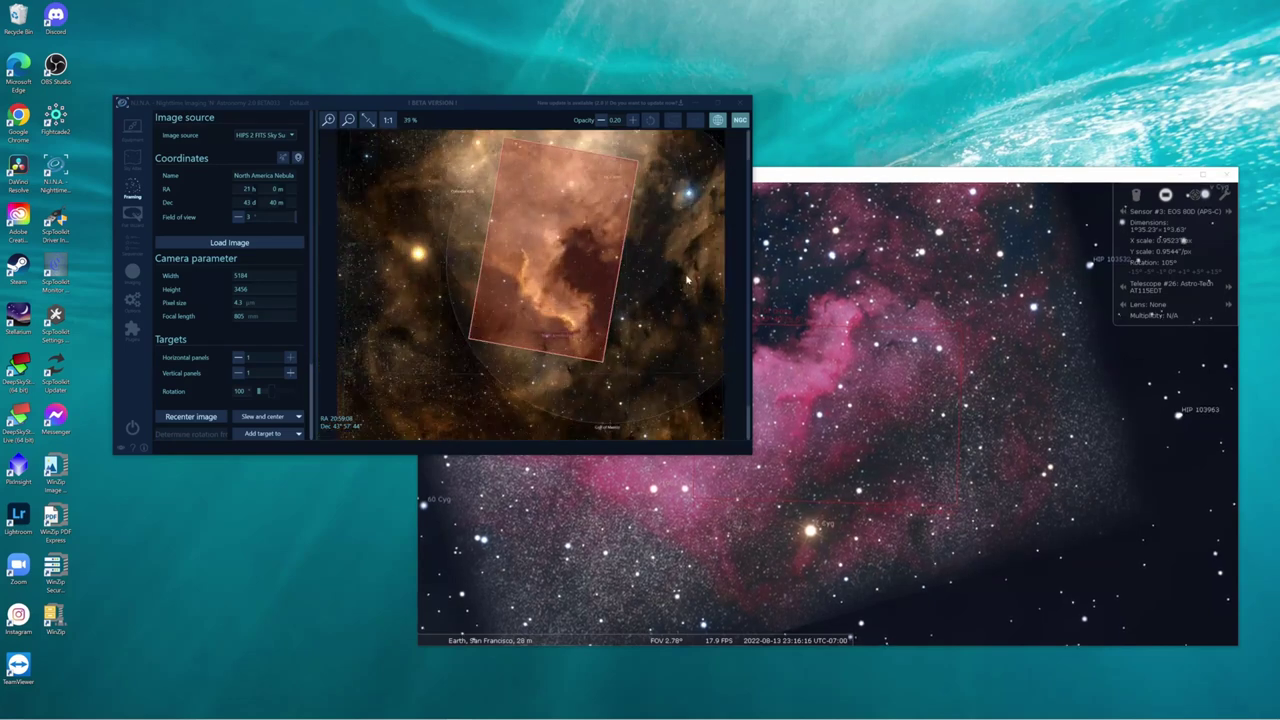
Fine-tune the camera frame's position over the nebula and set its rotation to 105°.
drag(585, 262, 581, 268)
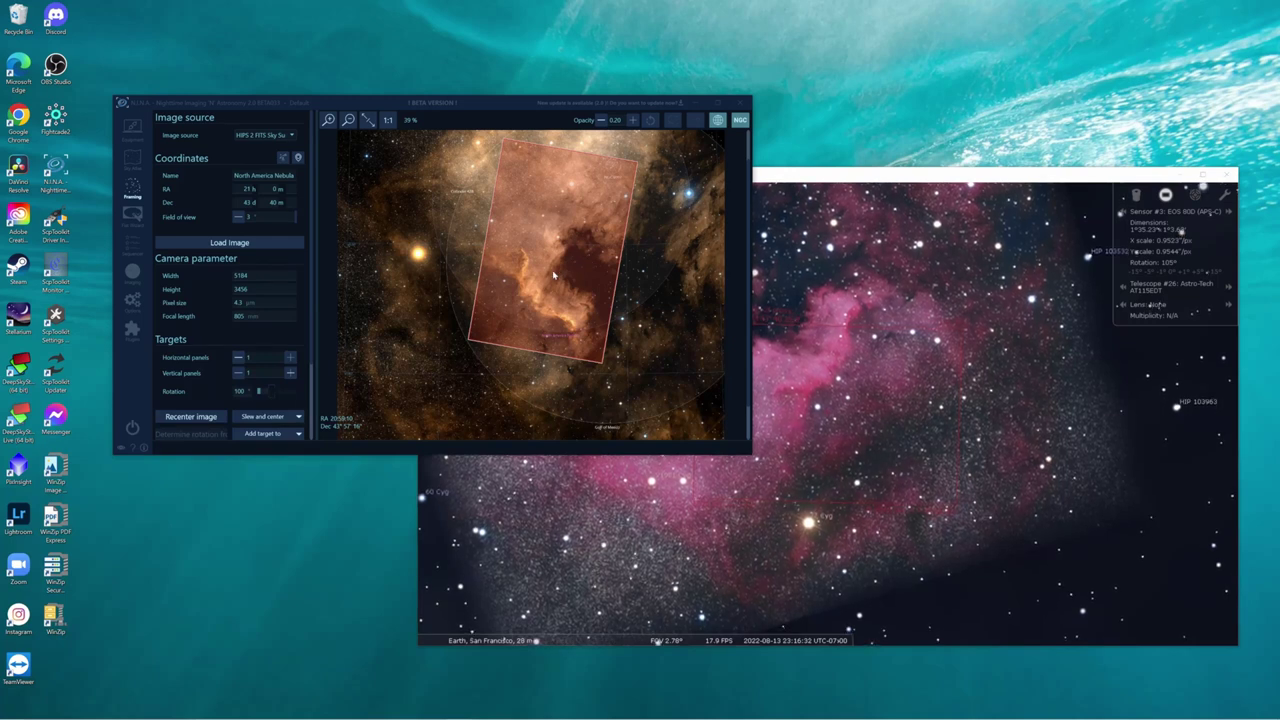
drag(551, 270, 550, 262)
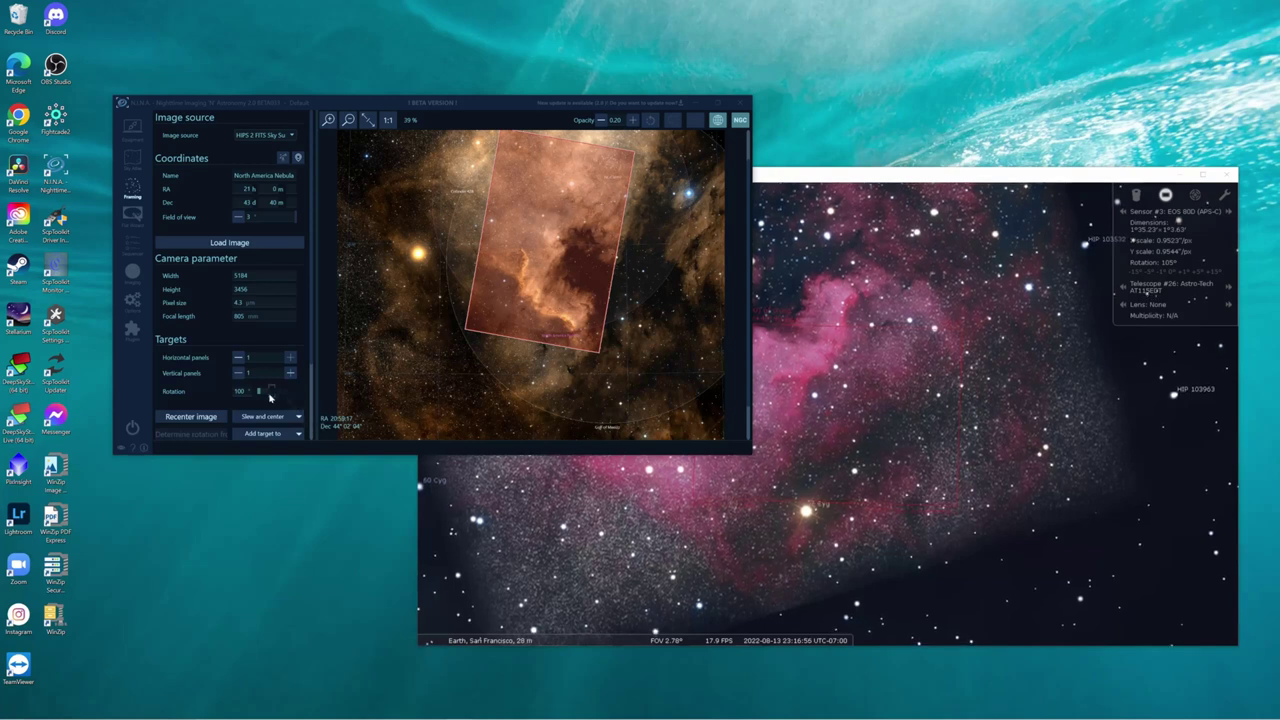
mouse_move(270, 397)
mouse_down()
mouse_move(281, 397)
mouse_move(271, 394)
mouse_up()
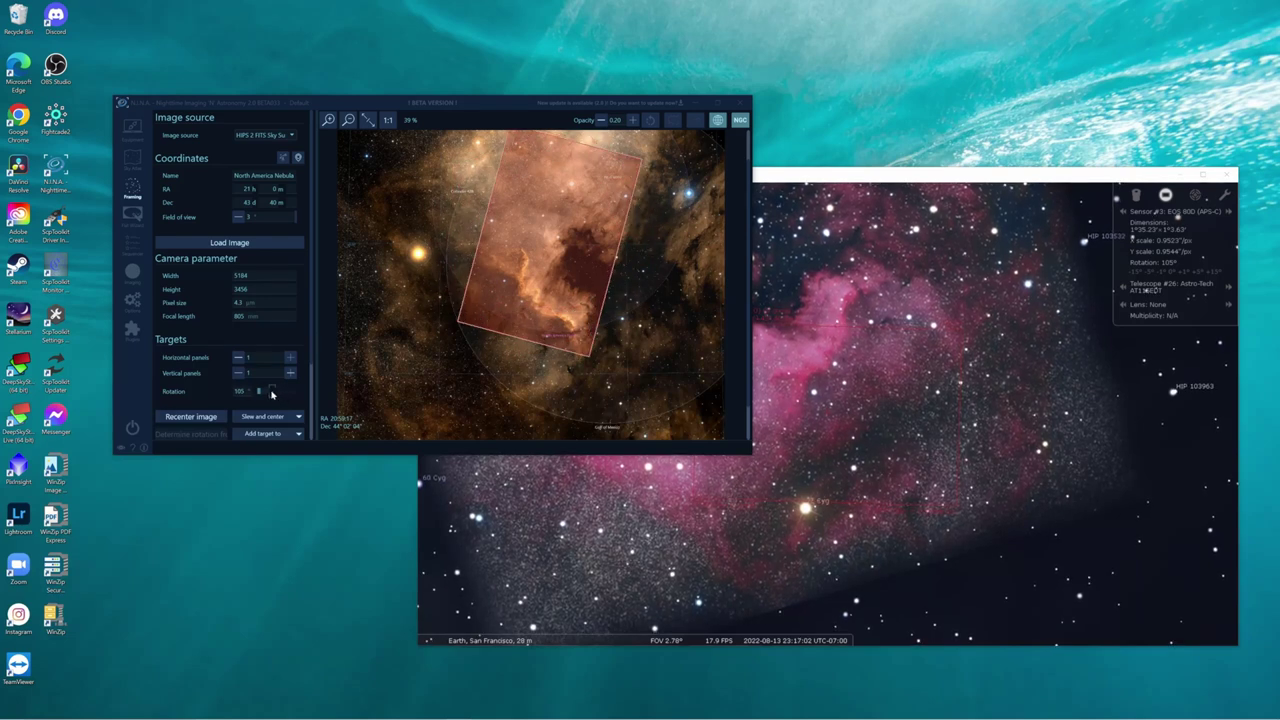
drag(577, 284, 580, 280)
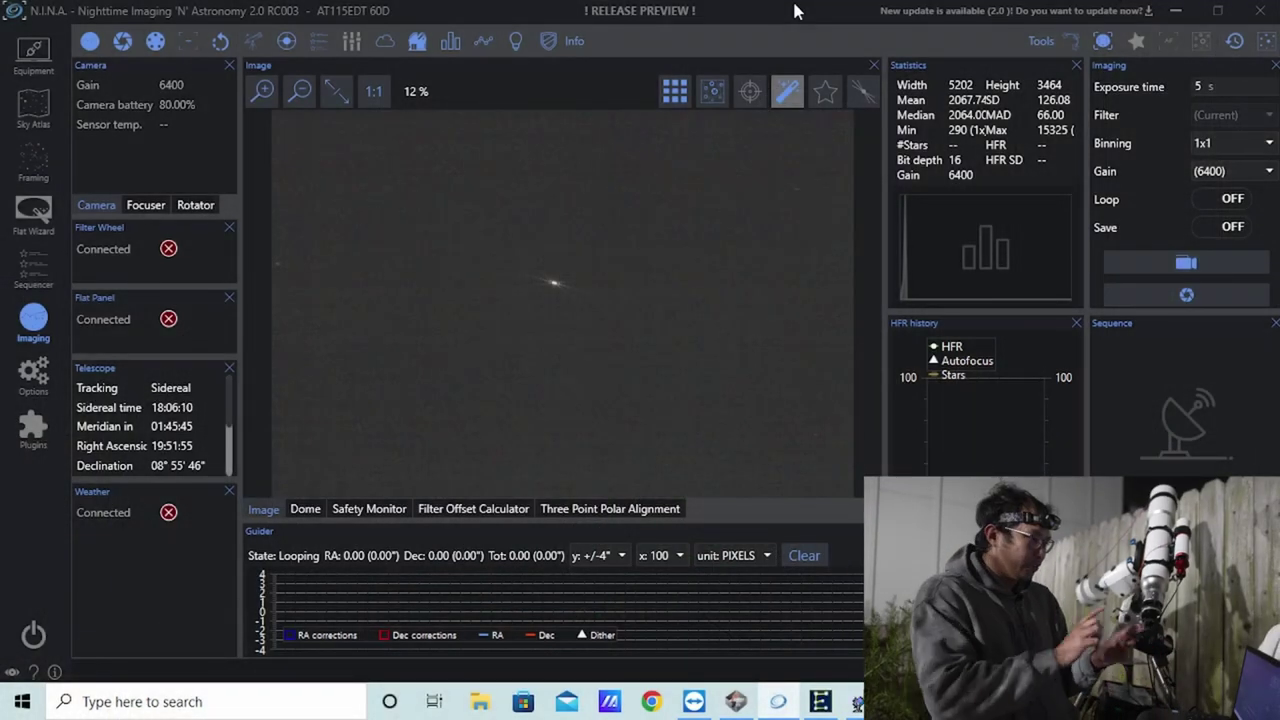
Open N.I.N.A.'s framing assistant, switch to Stellarium and select the North America Nebula from the recent object searches.
click(52, 158)
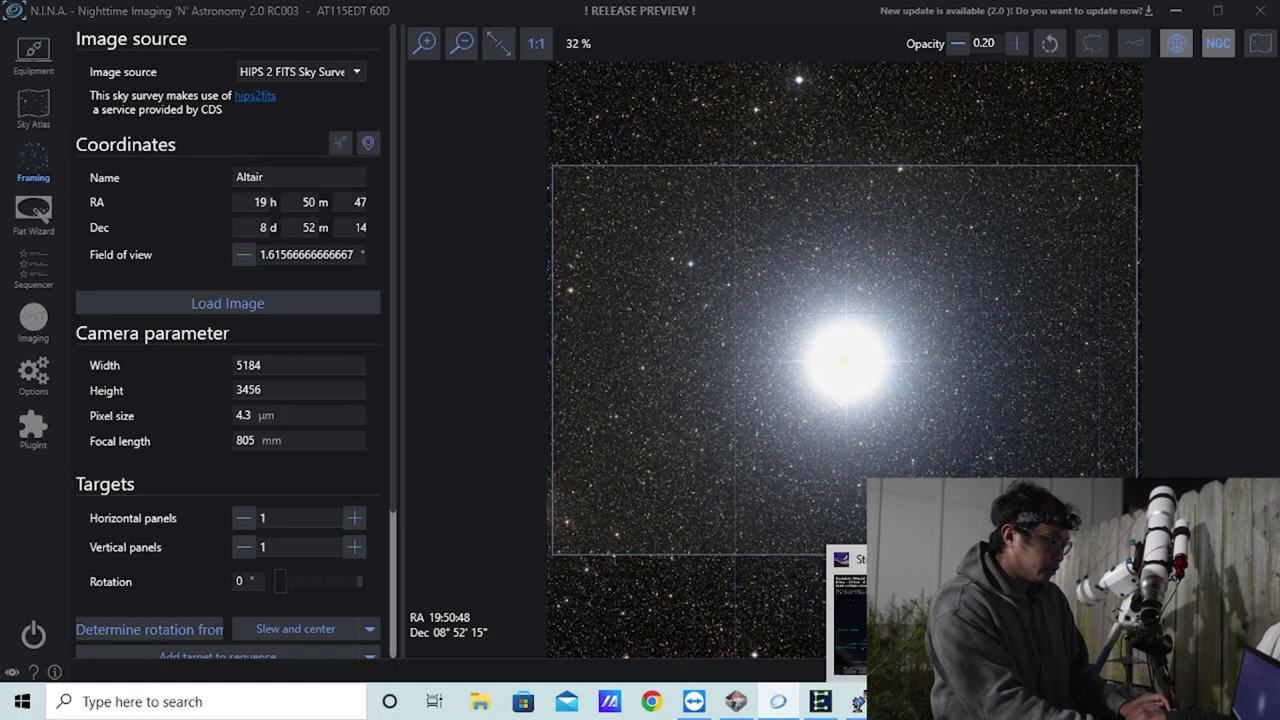
key(alt+Tab)
mouse_move(237, 337)
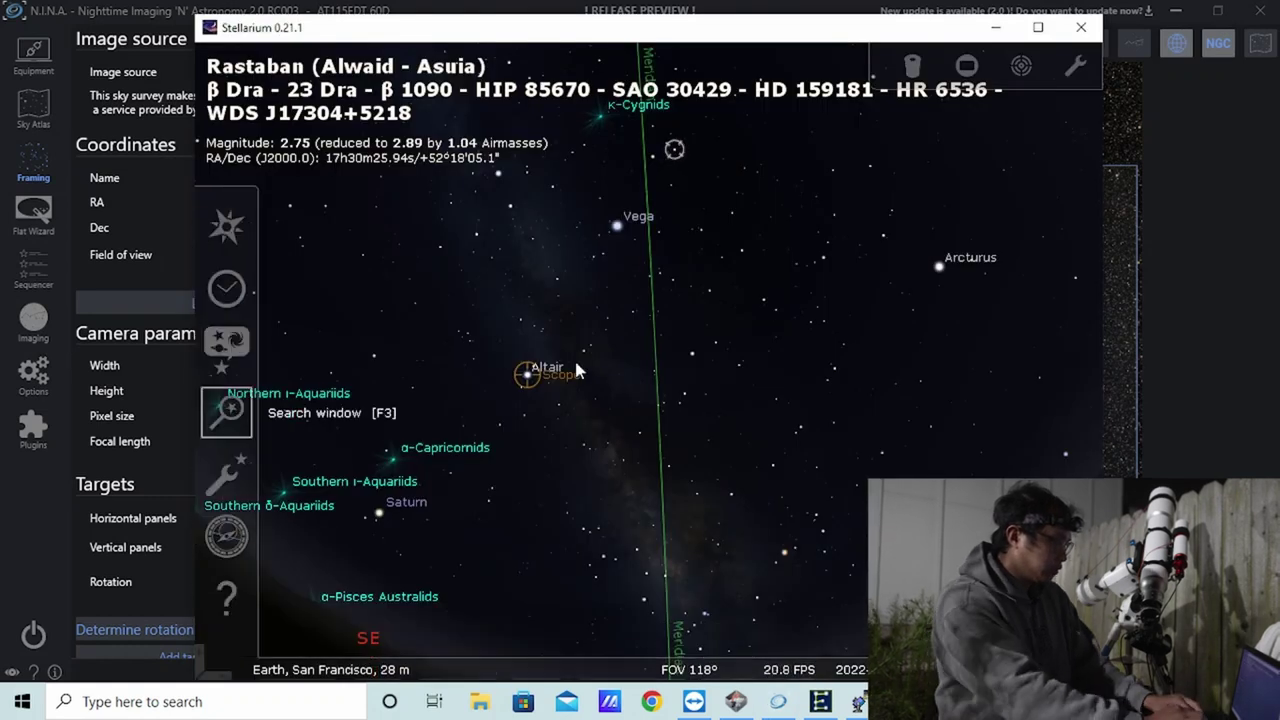
key(F3)
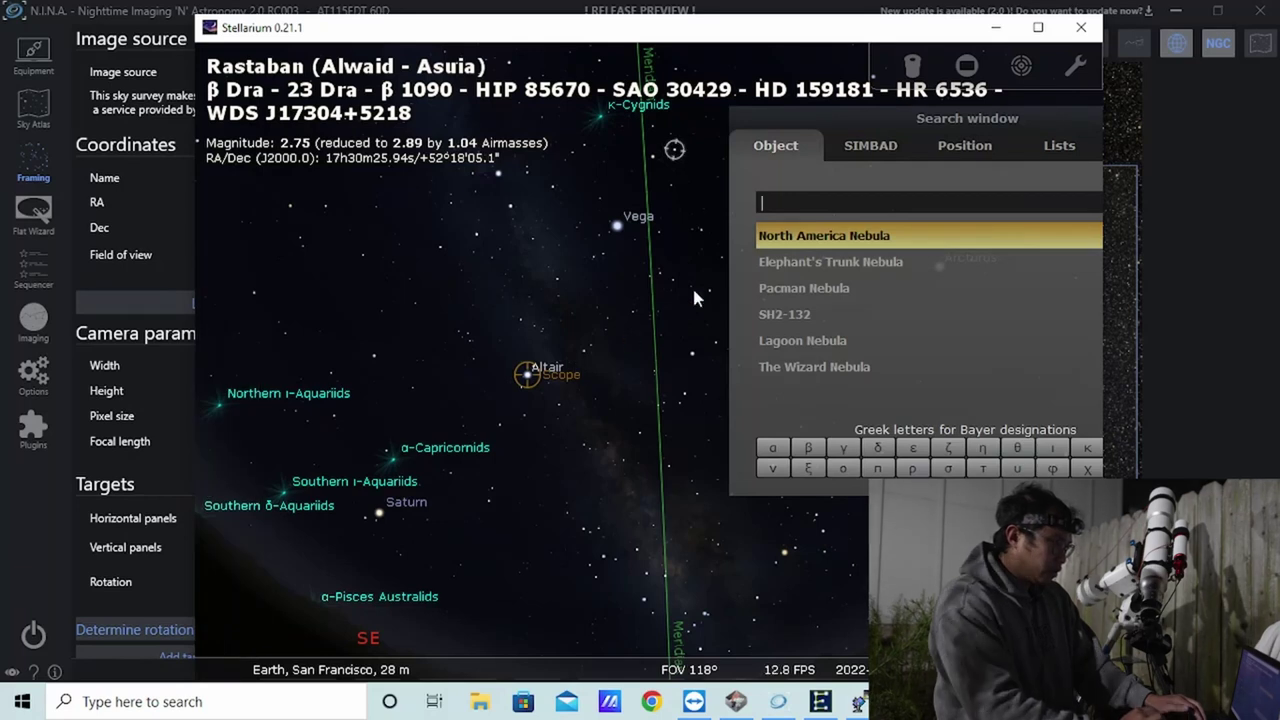
click(845, 238)
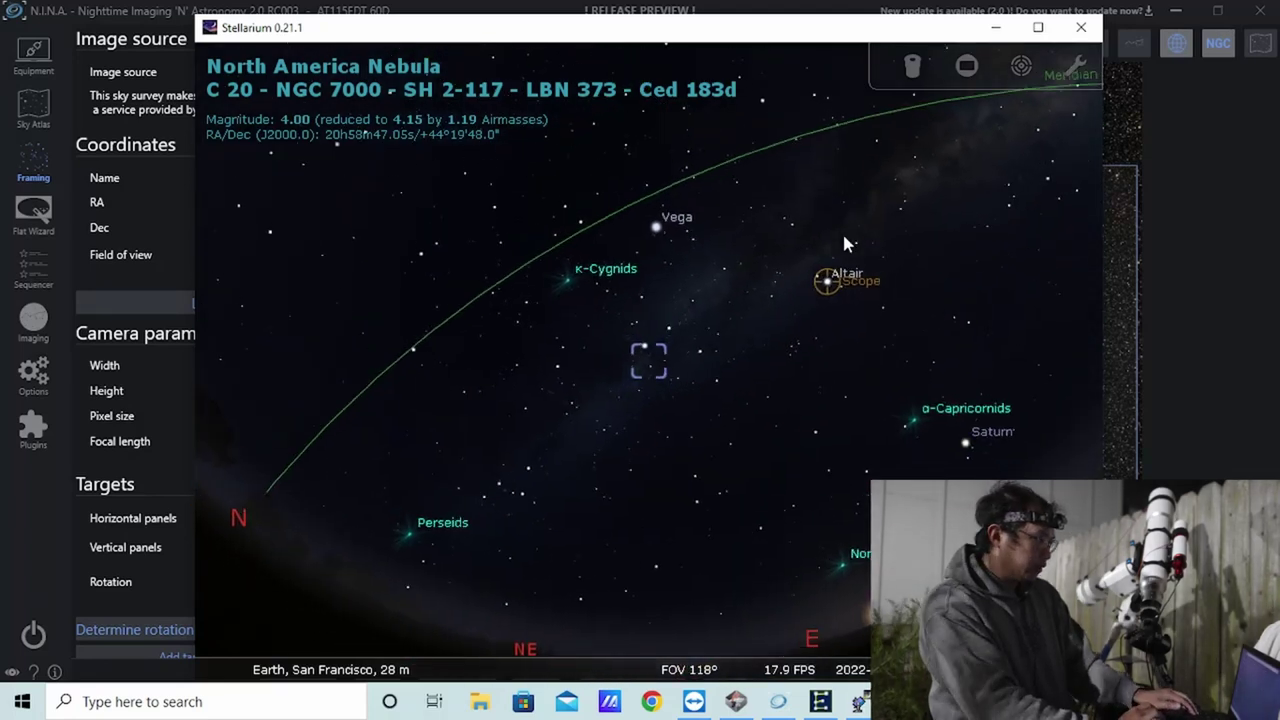
Frame the nebula within Stellarium's image sensor view and import its coordinates into N.I.N.A.'s framing assistant.
click(968, 70)
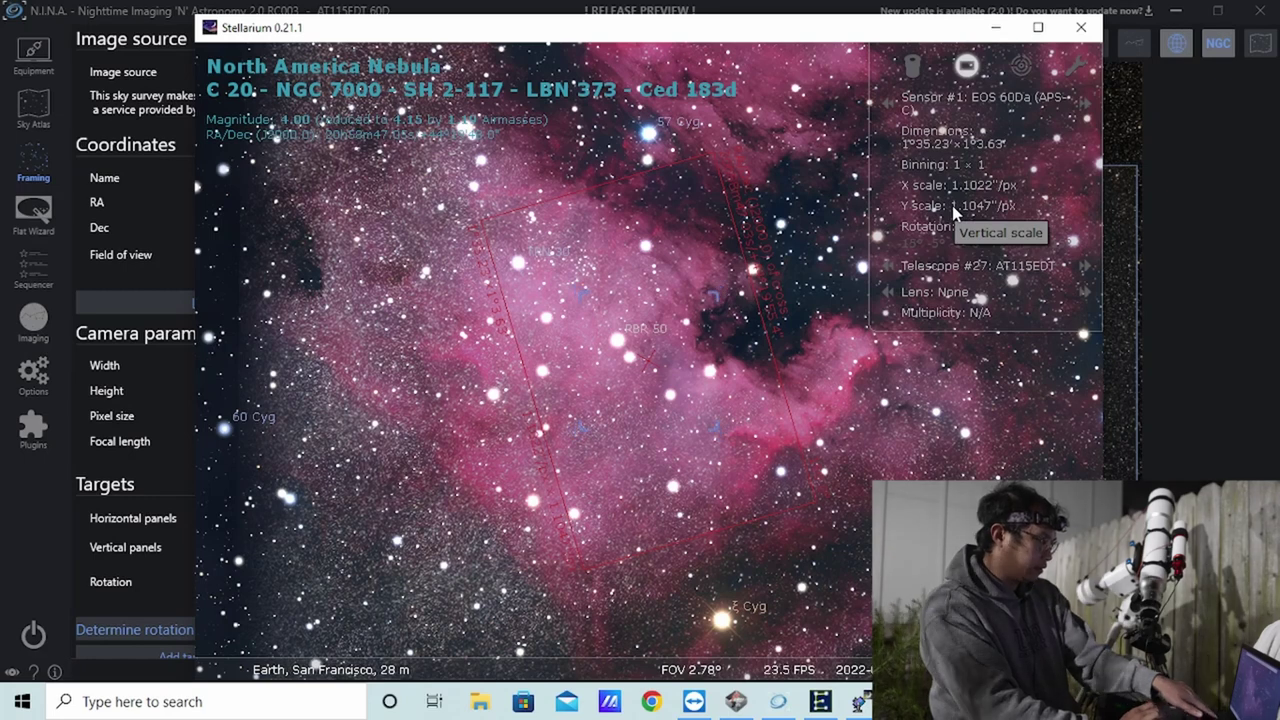
drag(737, 384, 617, 413)
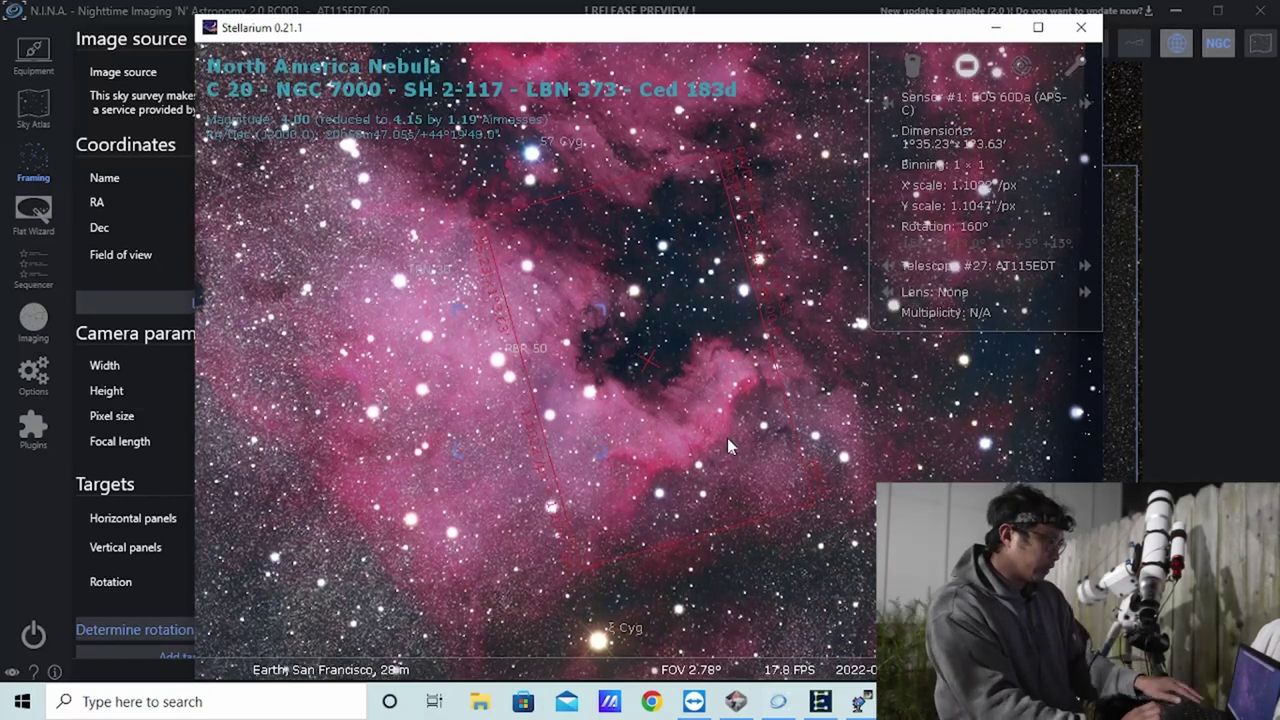
click(518, 8)
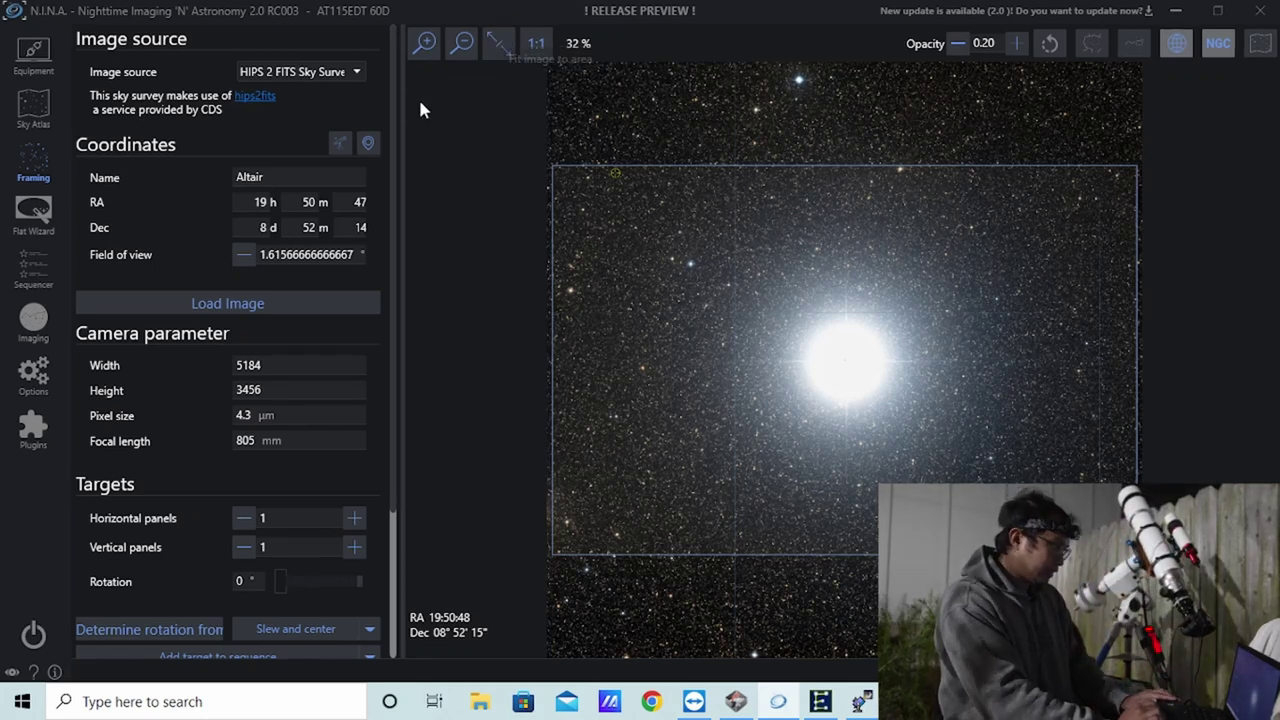
click(367, 143)
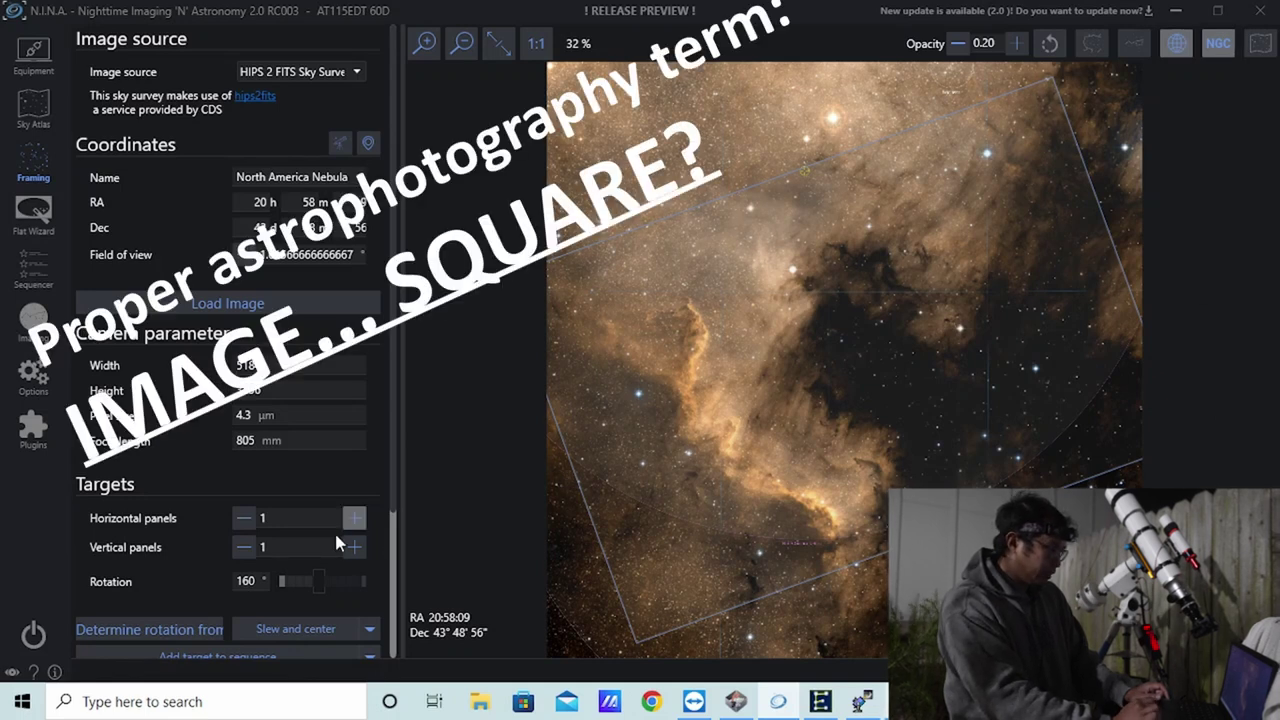
Set the target rotation to 290° and reposition the camera frame over the nebula's bright ridge and dark gulf.
drag(317, 585, 346, 592)
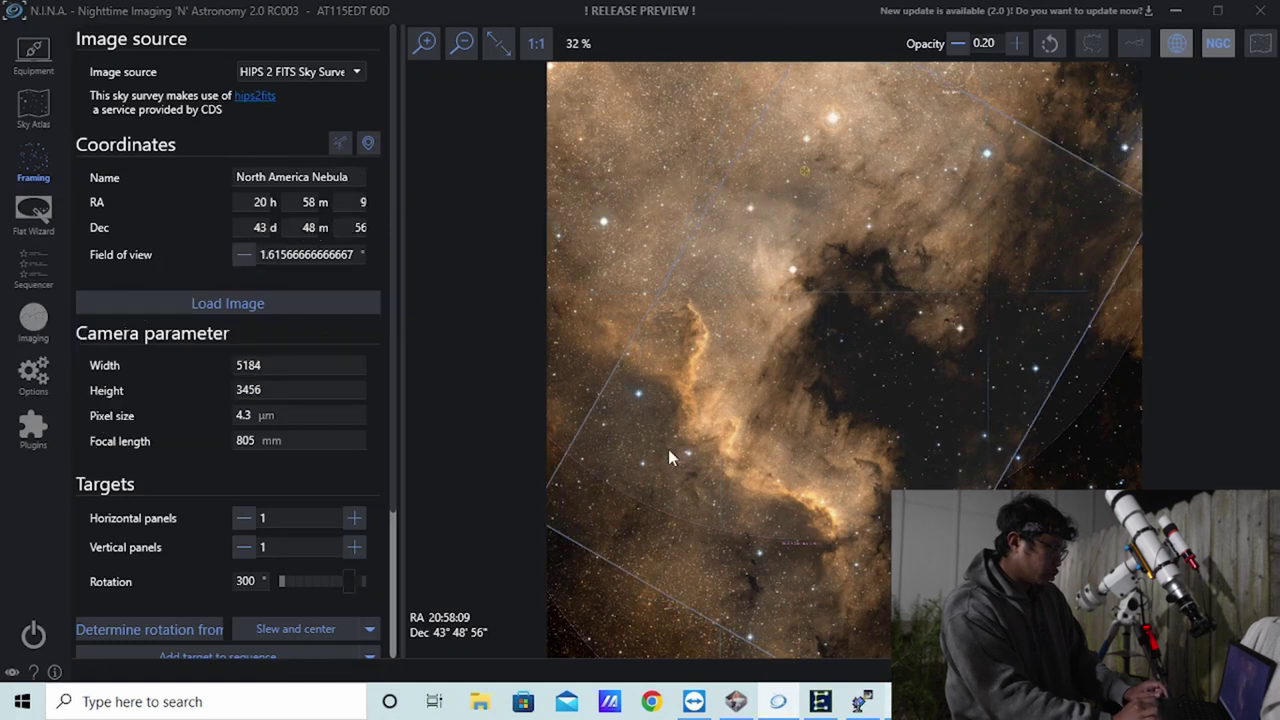
drag(743, 402, 760, 358)
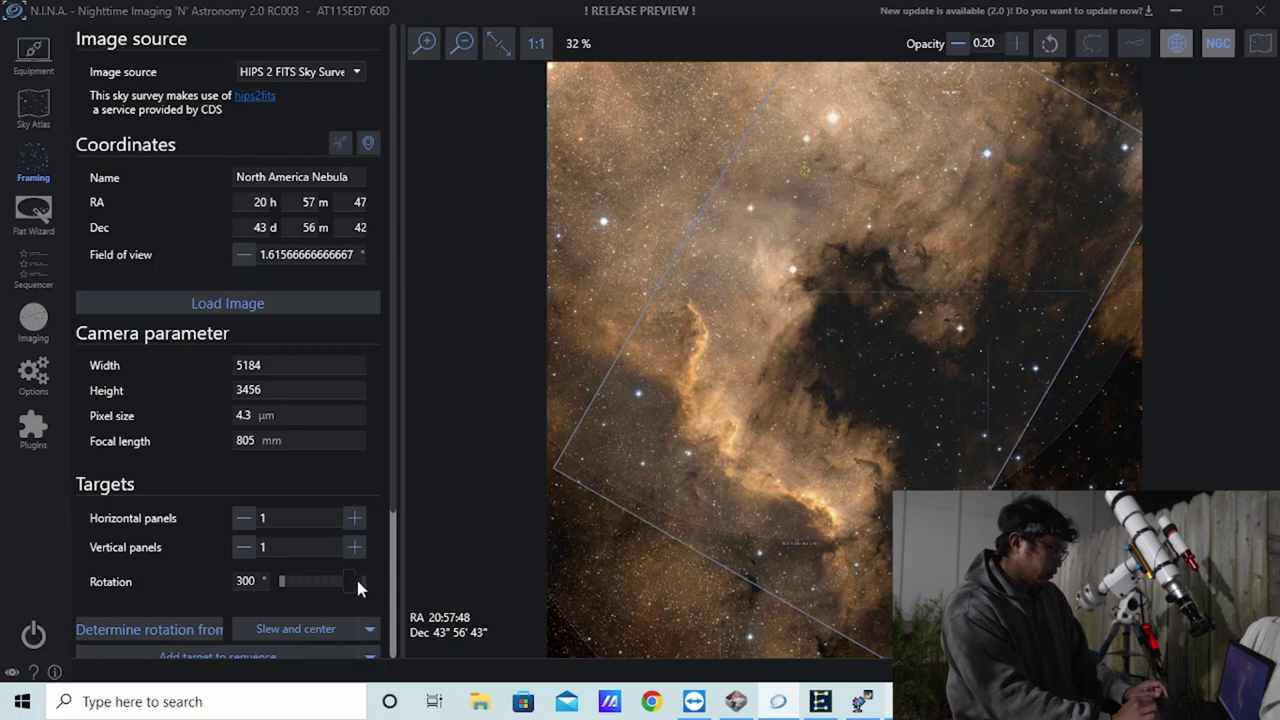
drag(351, 582, 349, 582)
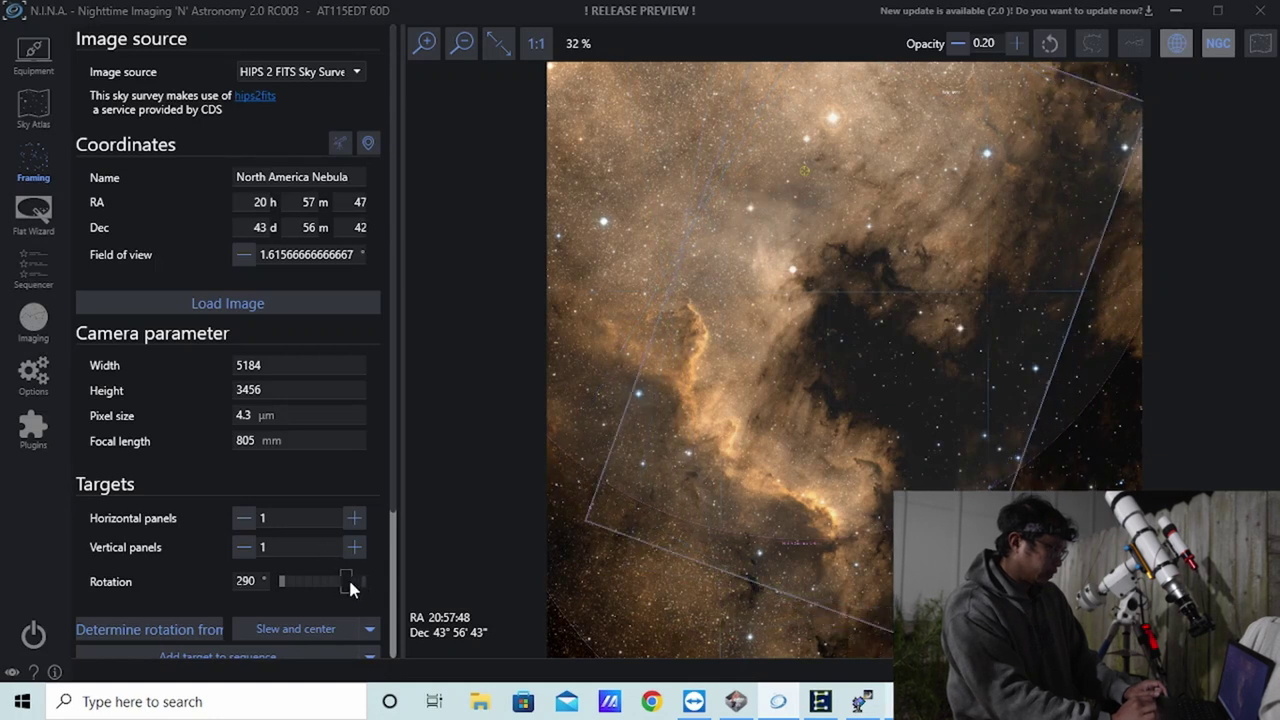
drag(817, 377, 789, 379)
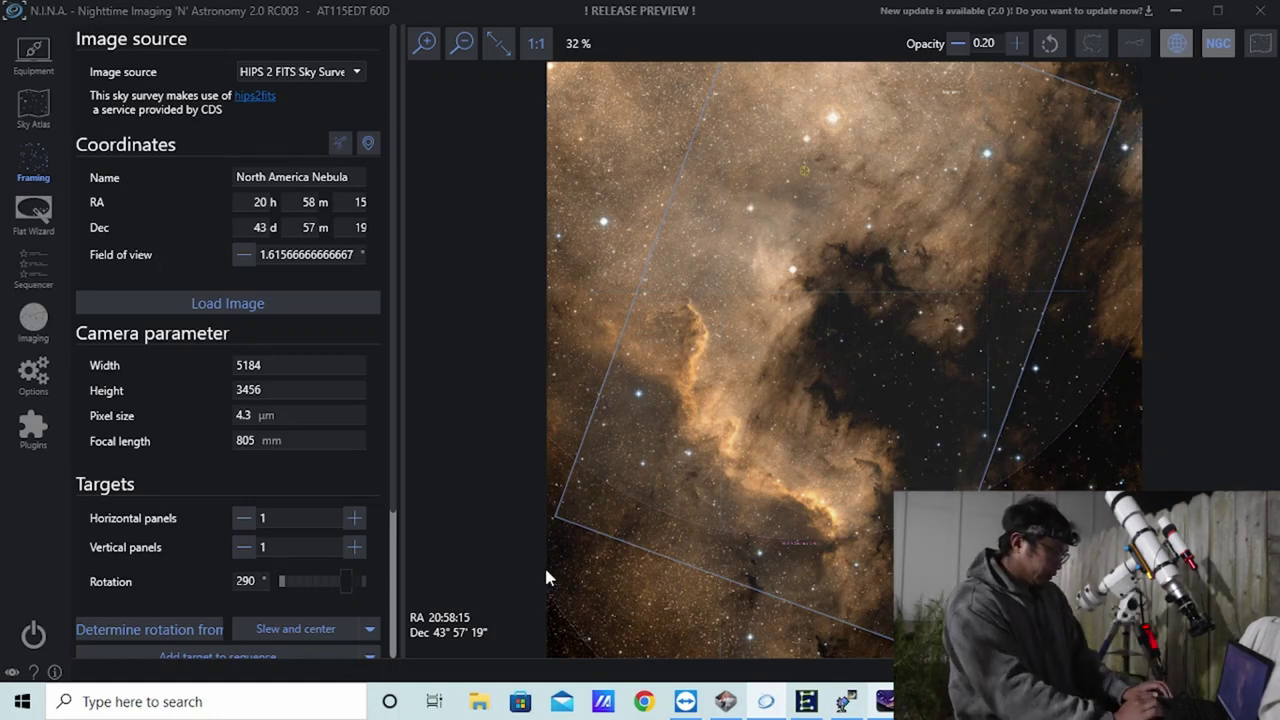
Slew, center, and rotate to the framed North America Nebula target, acknowledging each manual camera rotation request until plate solving finishes.
click(371, 629)
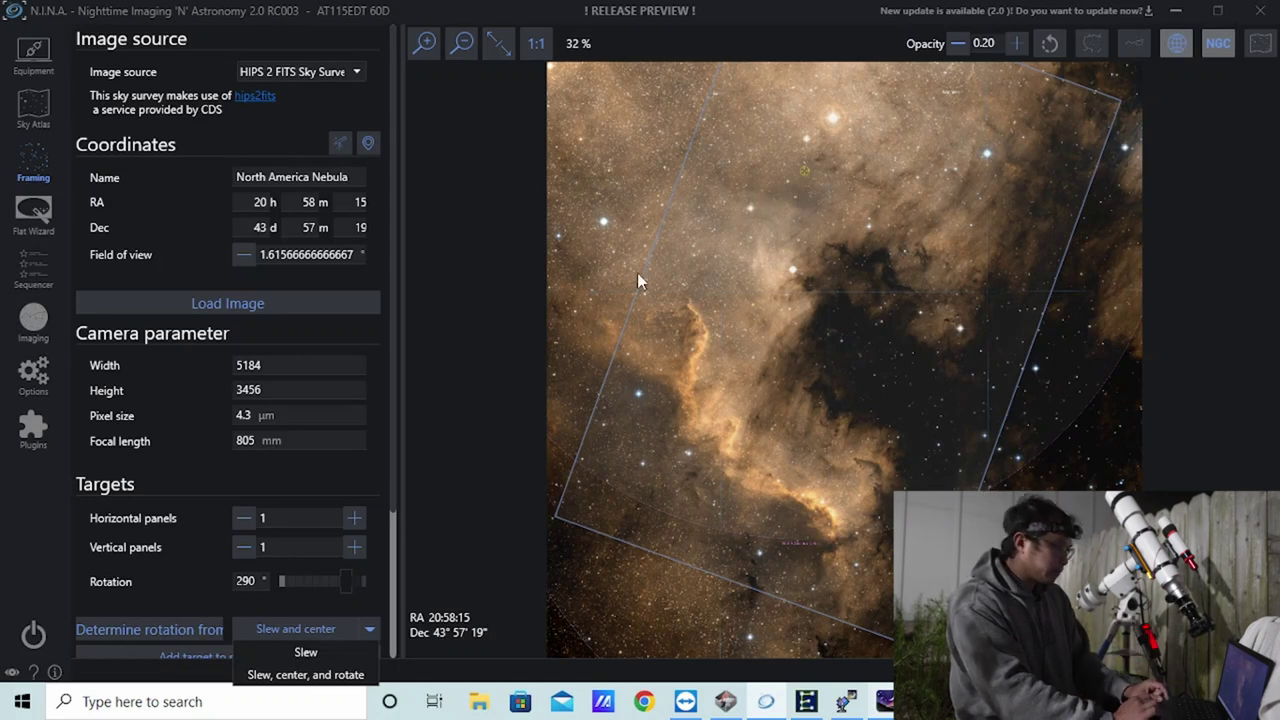
click(305, 675)
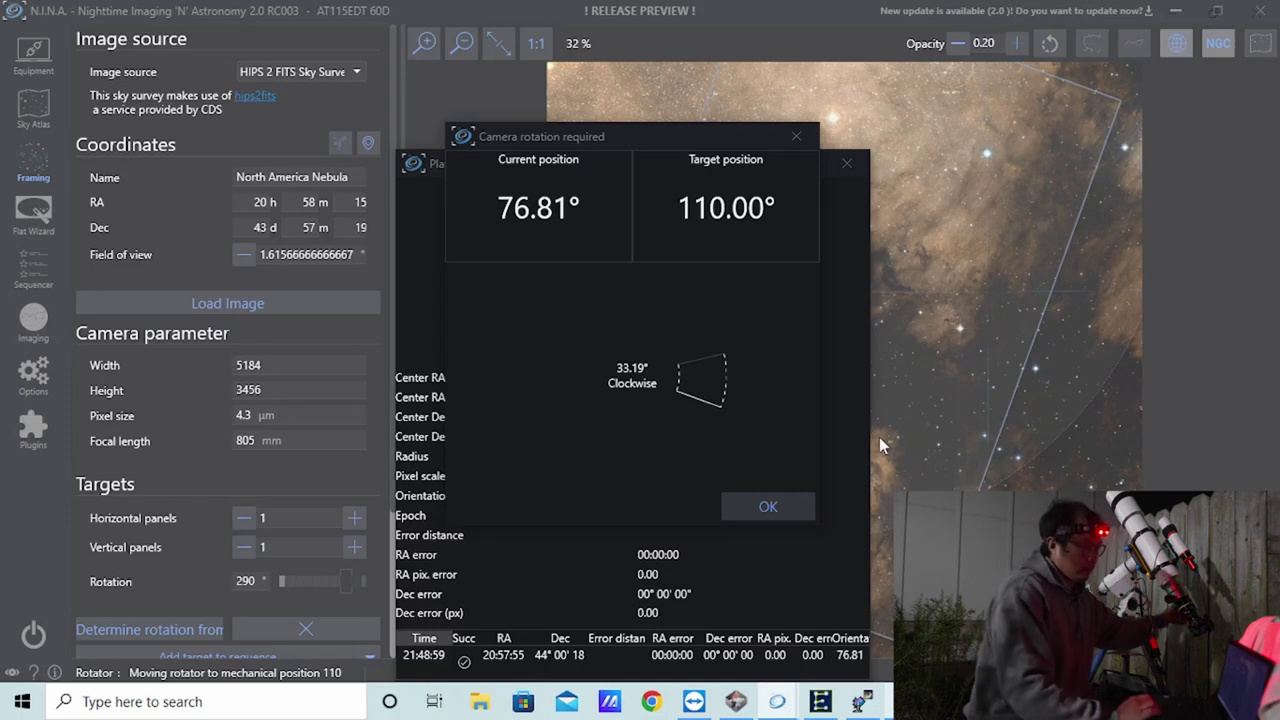
click(764, 508)
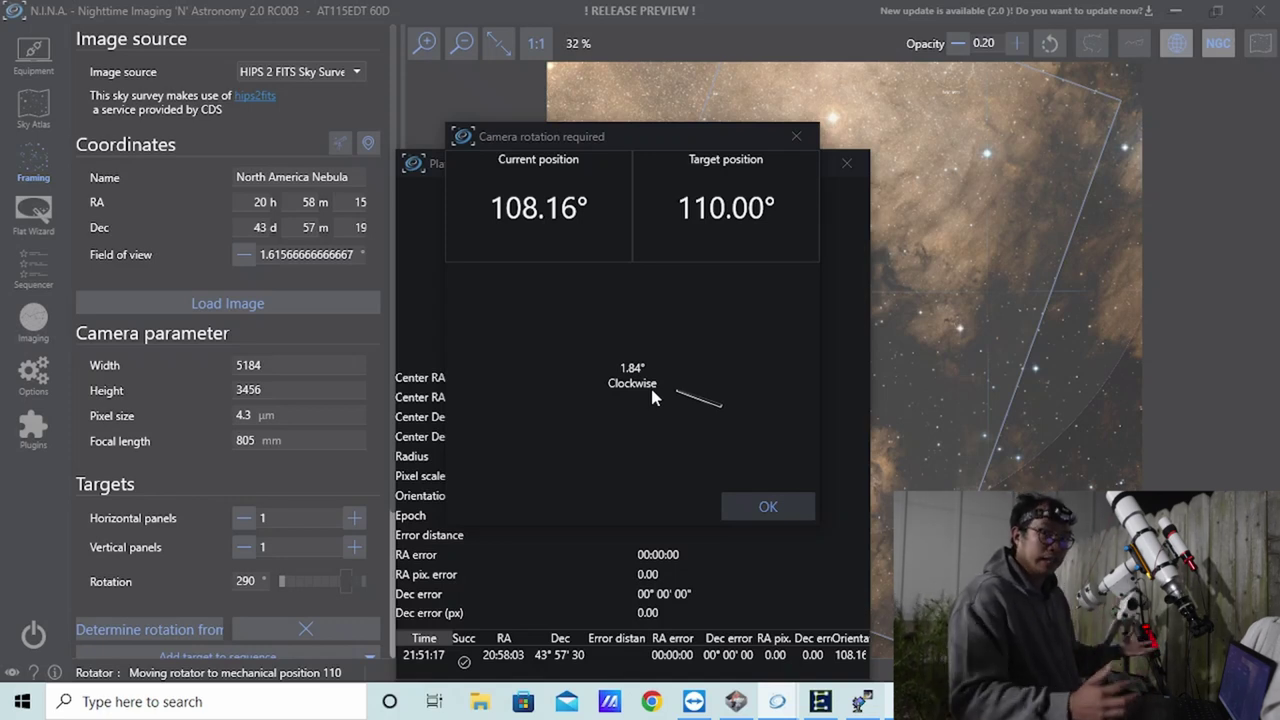
click(765, 510)
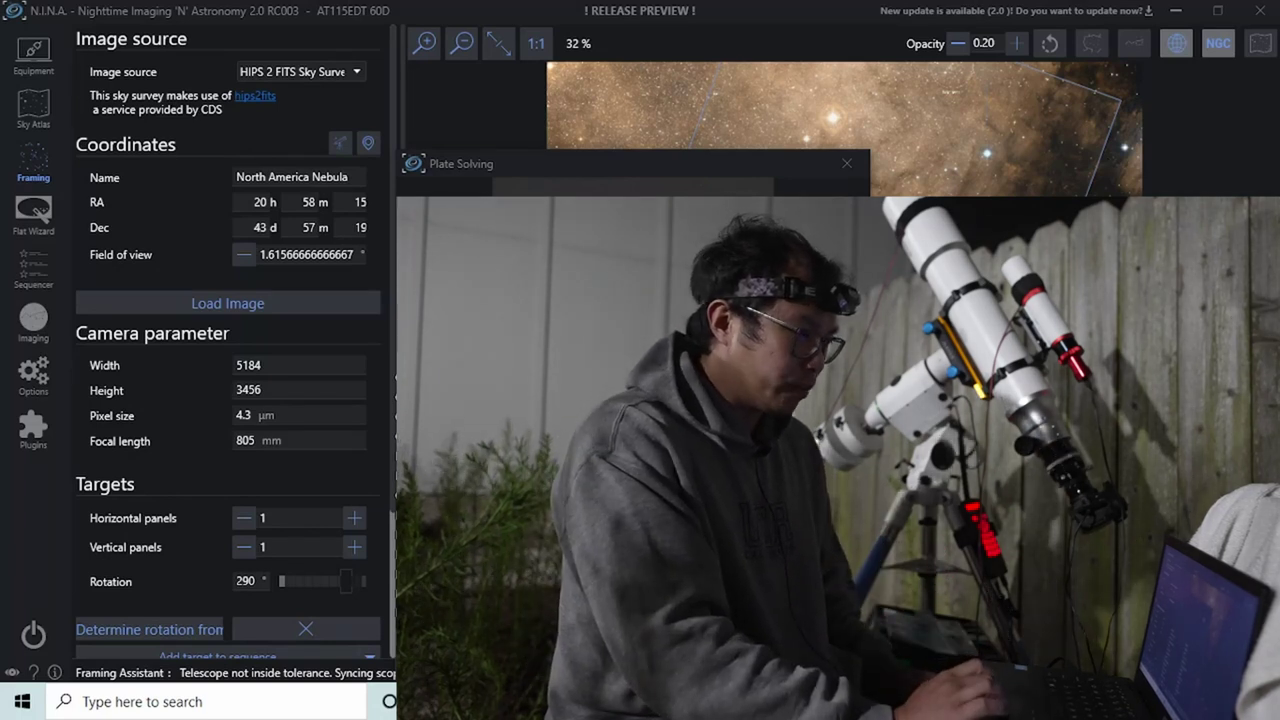
drag(661, 159, 700, 108)
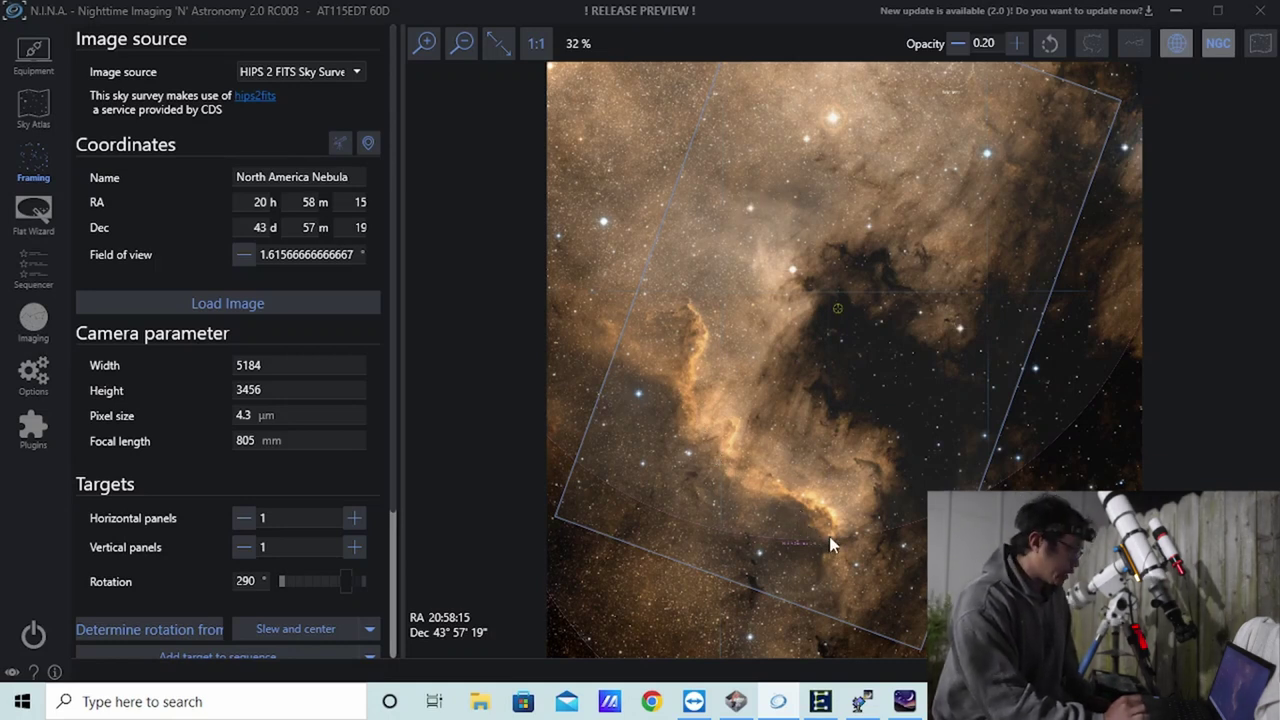
Examine the latest captured star image in the imaging view, and return to the framing assistant to compare it with the planned framing.
click(38, 328)
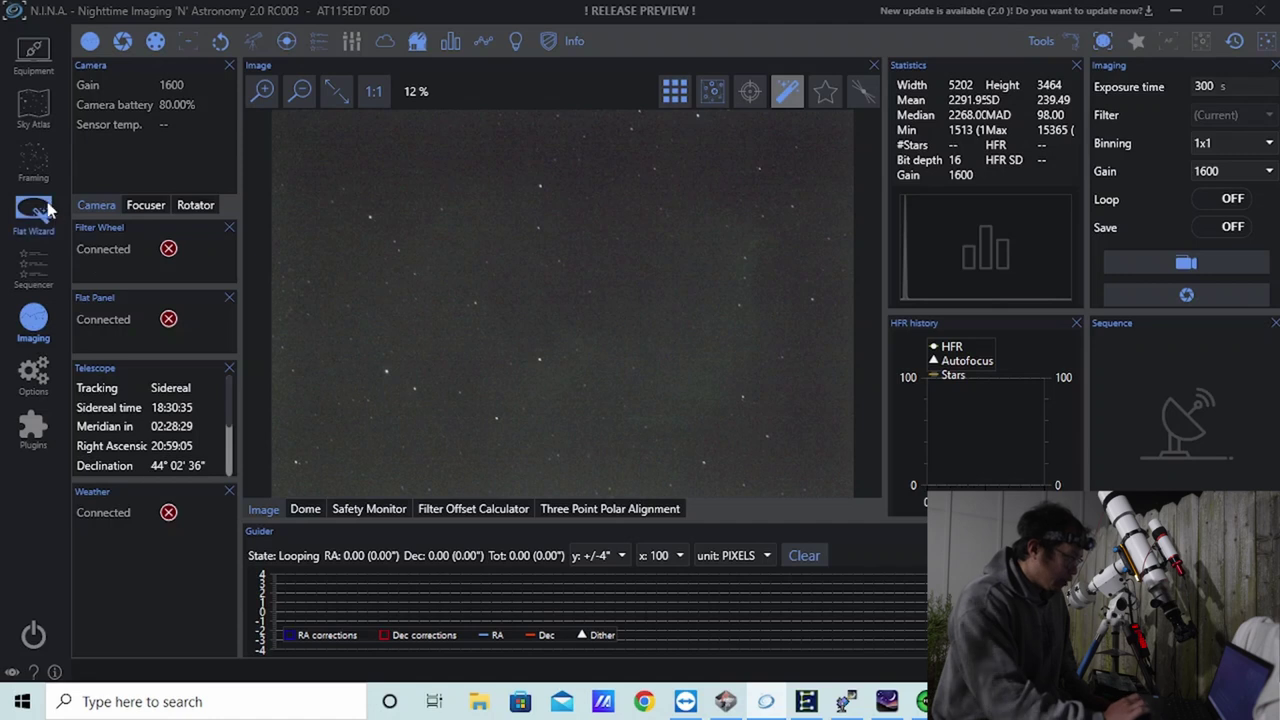
click(33, 165)
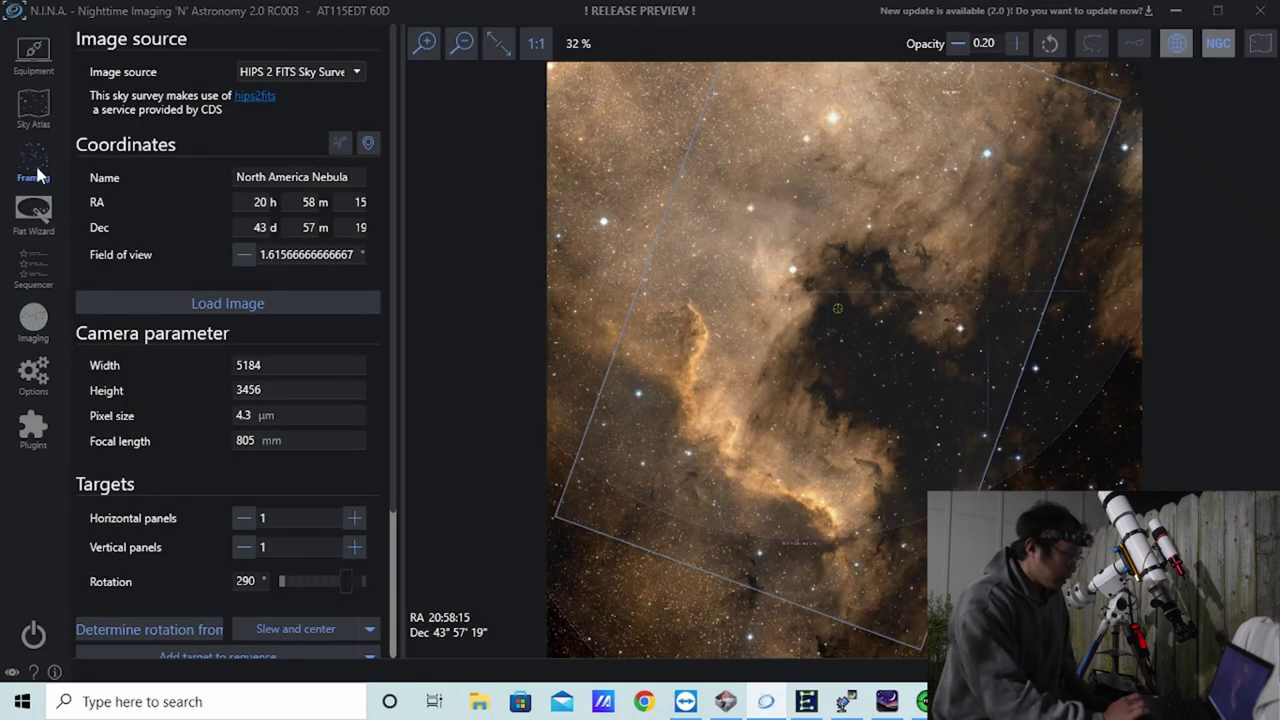